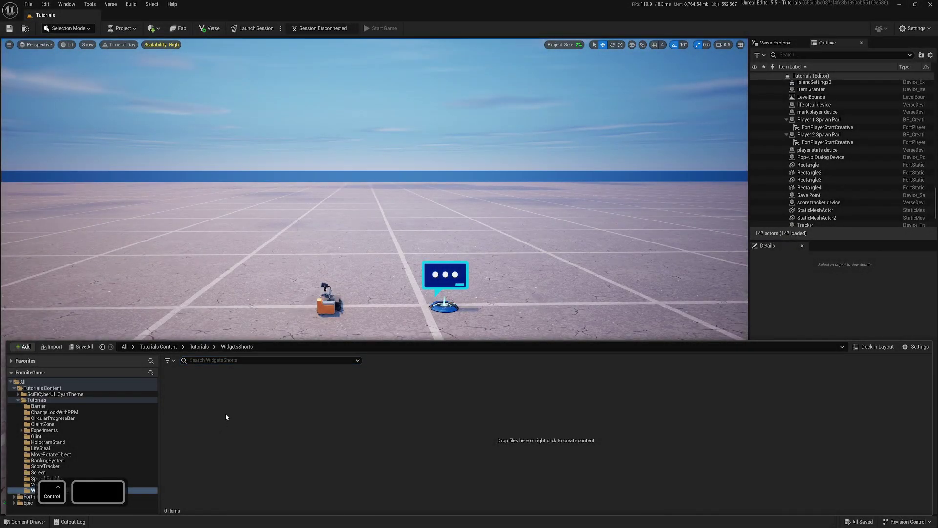
Step: Create a User Widget blueprint named WBP_Anchoring in the WidgetsShorts folder
right_click(226, 413)
mouse_move(269, 398)
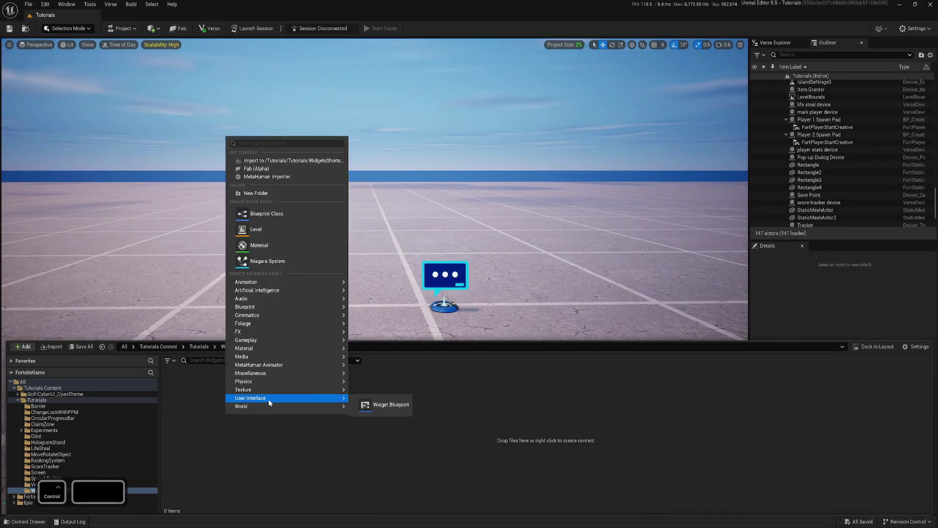
click(376, 409)
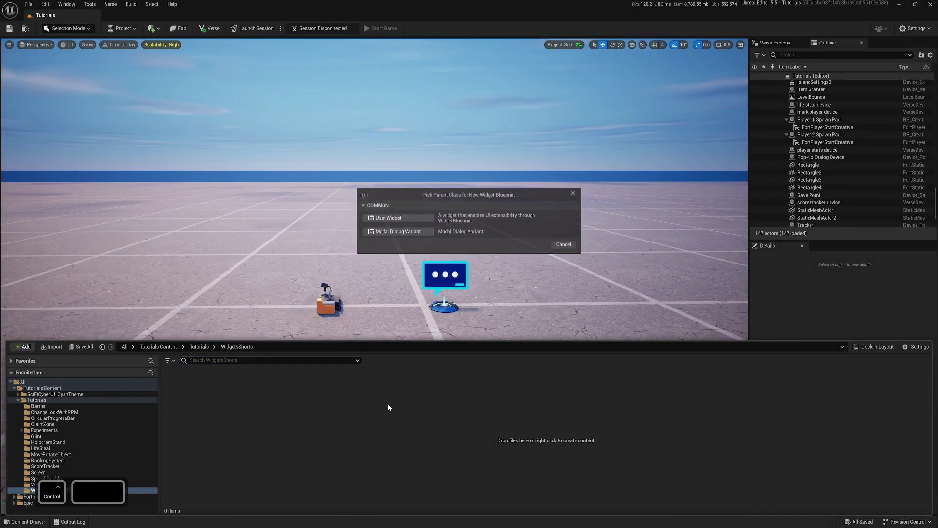
click(404, 223)
text(WBP)
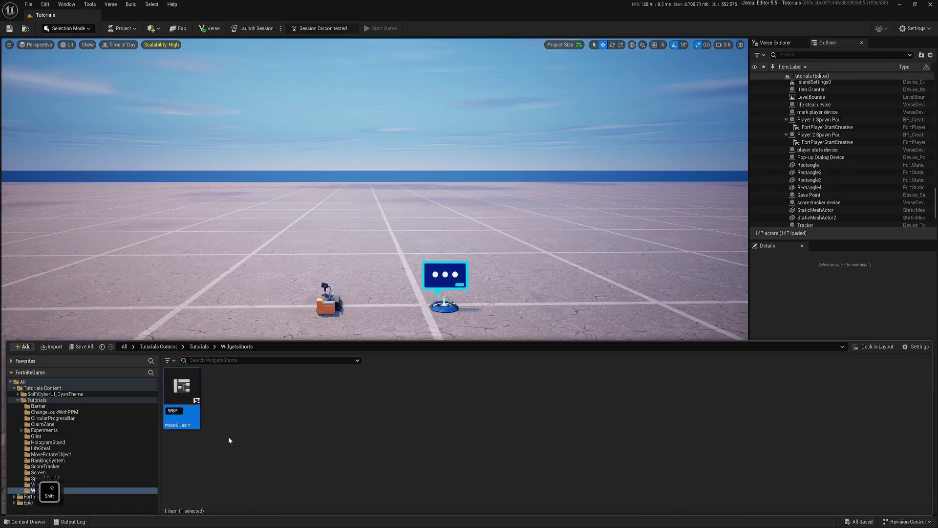
text(_Anchoring)
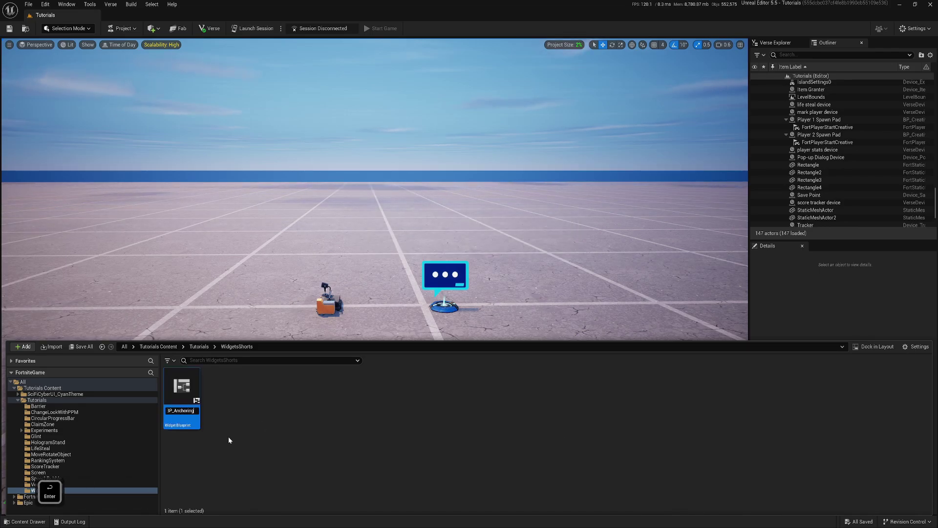
key(Return)
Step: Open WBP_Anchoring in a maximized editor window and add a Canvas Panel as its root widget
double_click(177, 411)
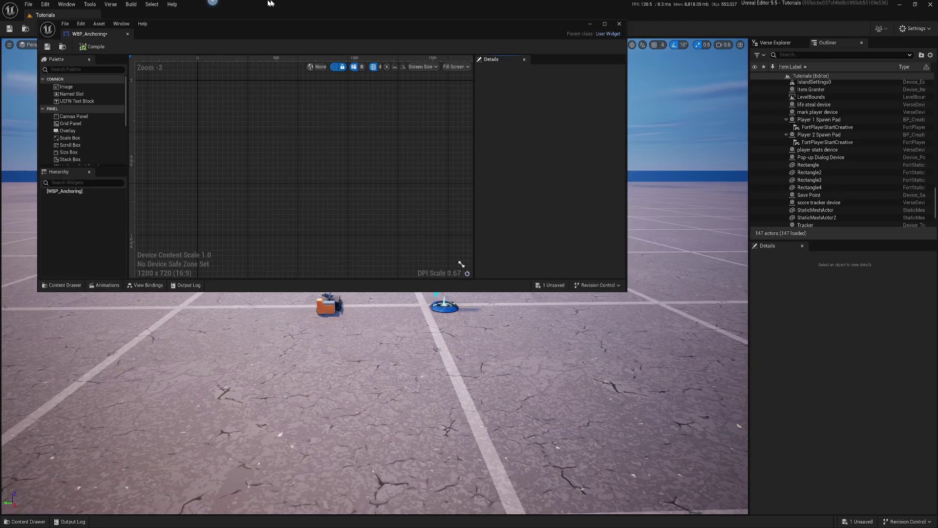
drag(271, 3, 272, 1)
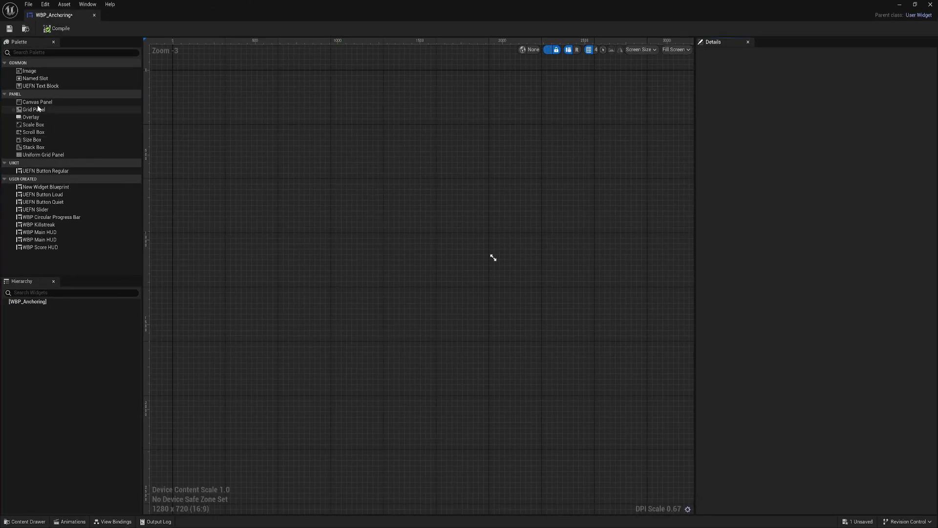
drag(49, 106, 40, 304)
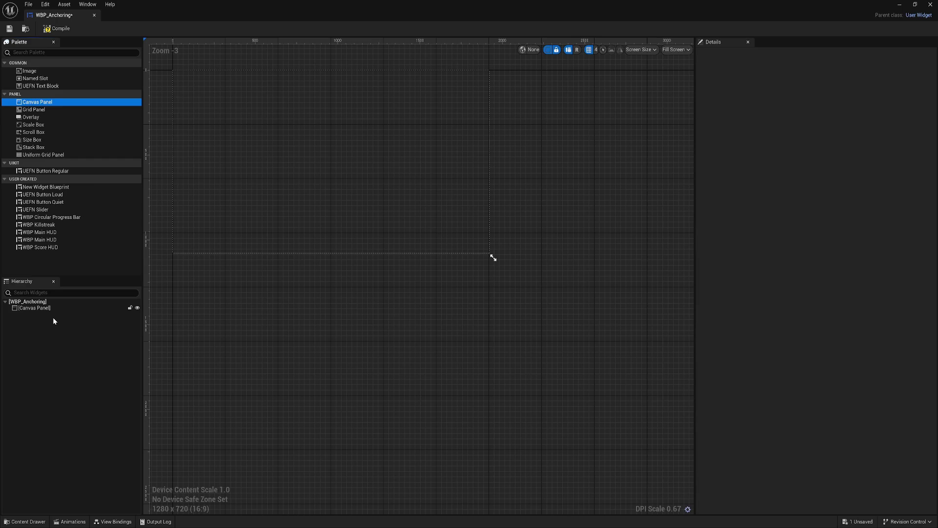
click(40, 308)
right_drag(280, 292, 324, 352)
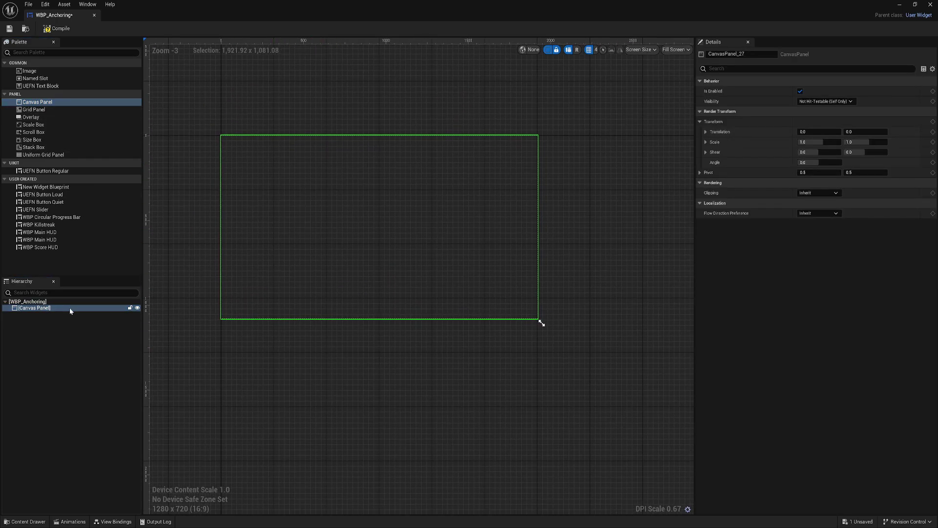
Step: Add an Image widget inside the Canvas Panel
click(31, 71)
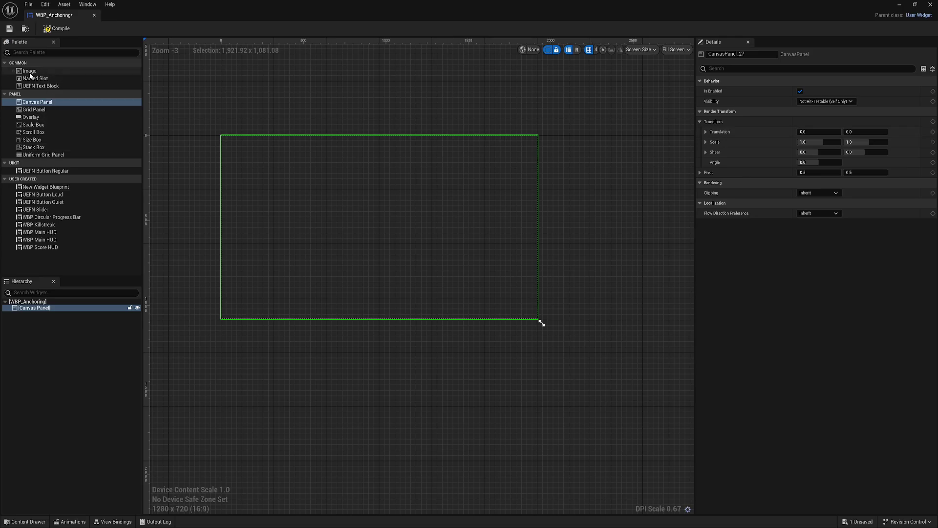
drag(52, 313, 48, 309)
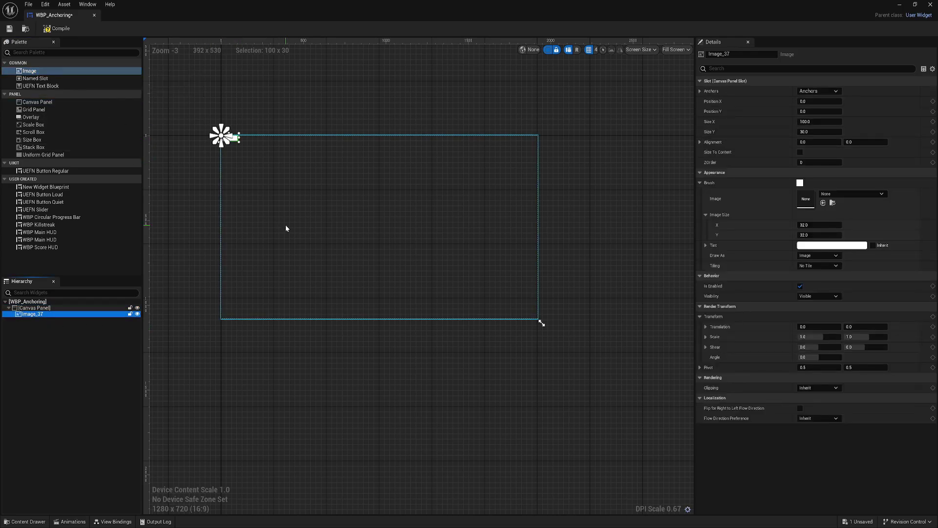
scroll(278, 204, up, 2)
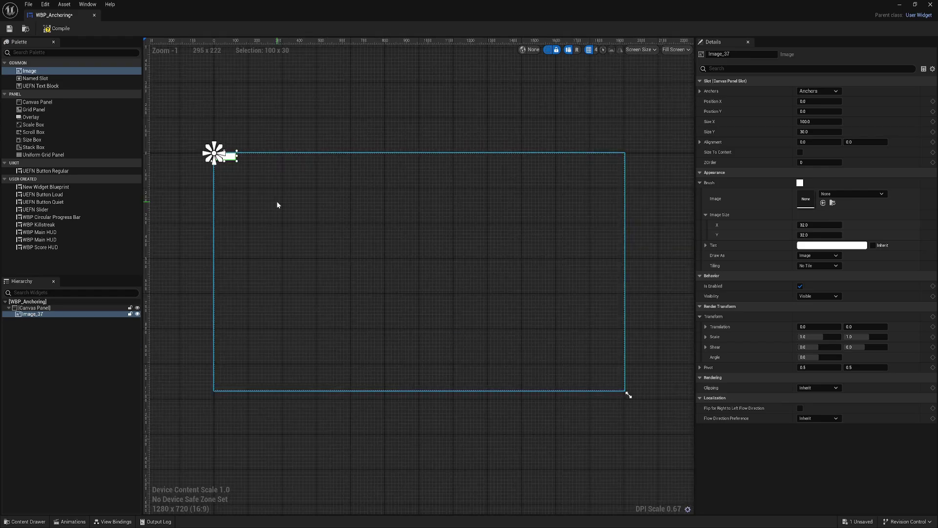
click(275, 200)
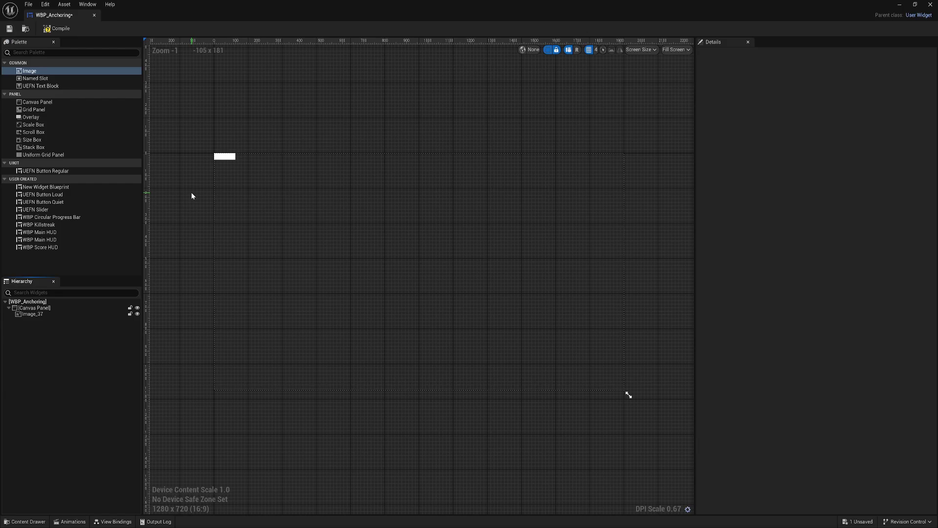
Step: Select the image and examine where its anchor sits relative to the canvas
click(222, 161)
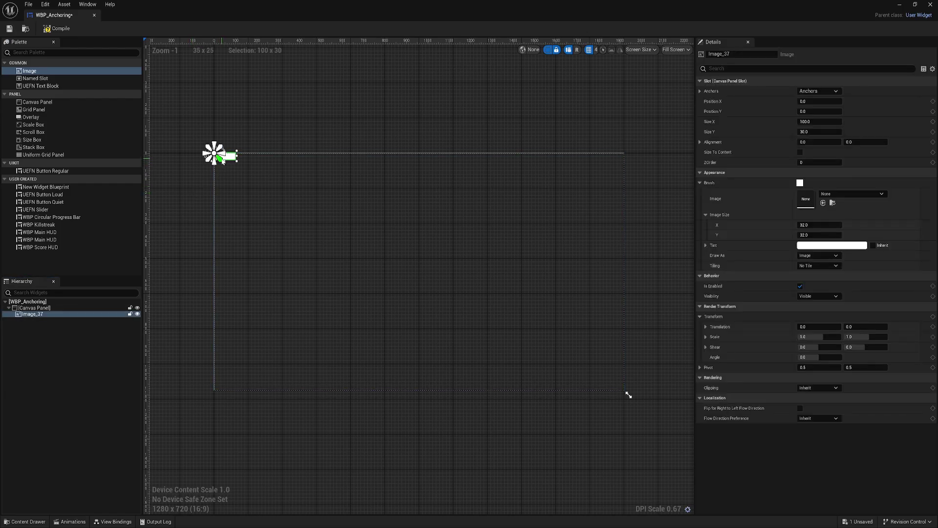
scroll(229, 155, up, 5)
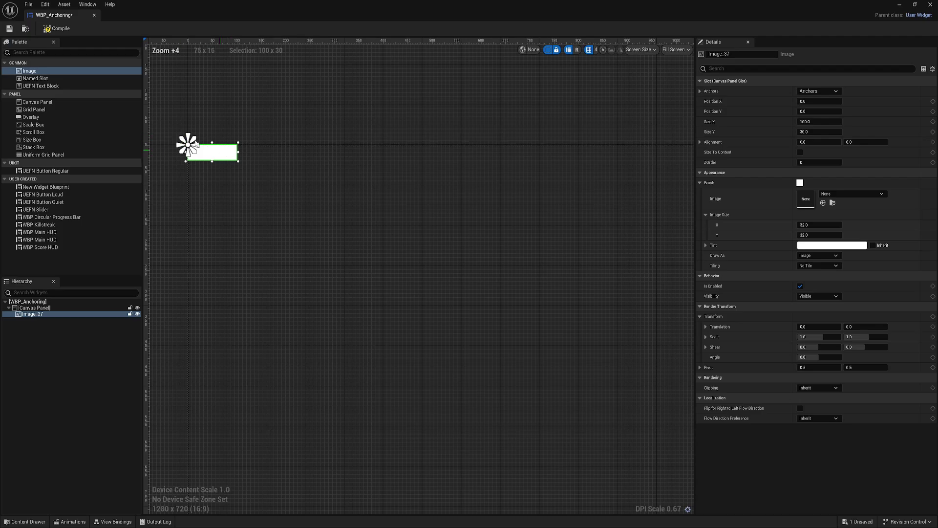
scroll(220, 155, down, 3)
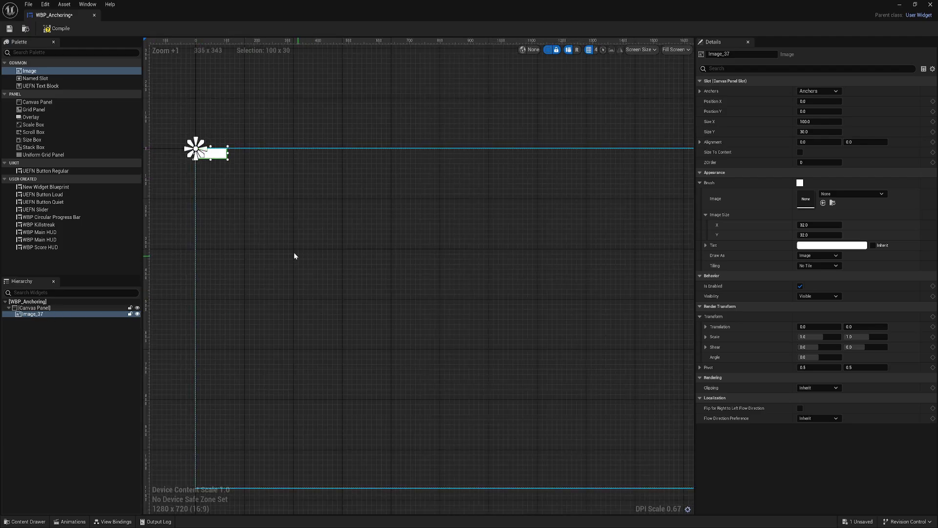
right_drag(294, 252, 330, 276)
scroll(228, 189, down, 1)
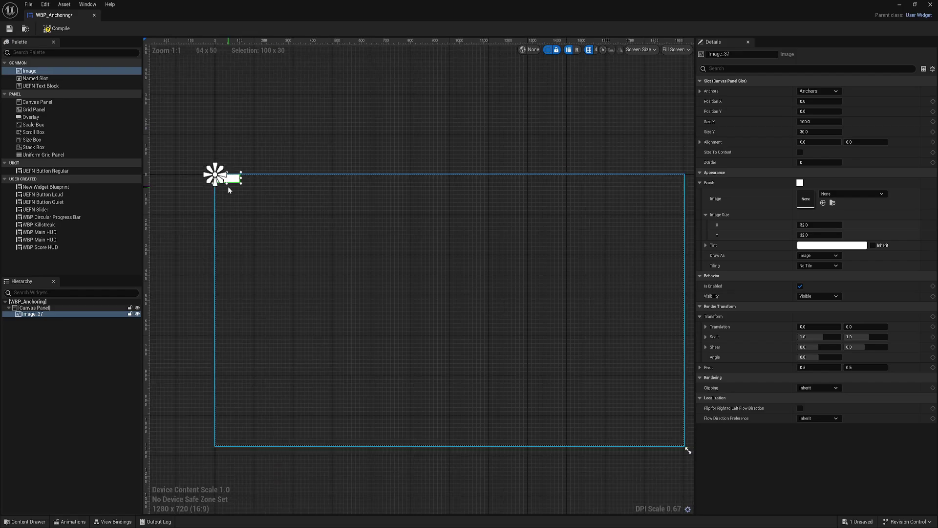
scroll(245, 195, down, 1)
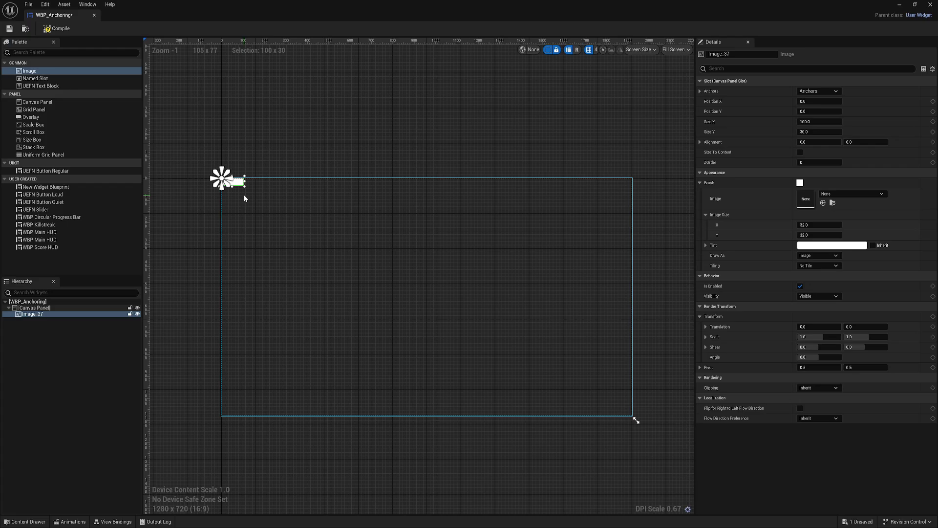
scroll(245, 195, down, 5)
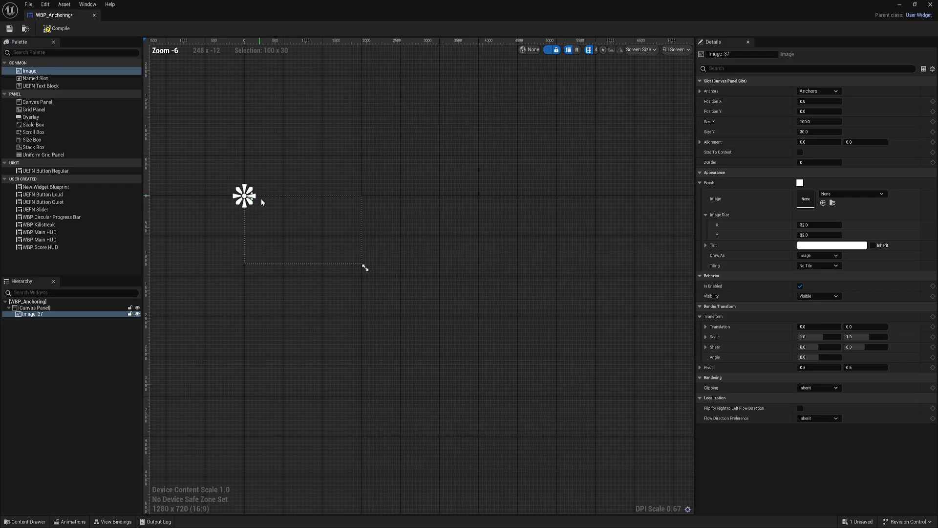
Step: Enlarge the designer's preview screen to 3840 x 2160 to check how the anchored image behaves
right_drag(326, 224, 317, 206)
scroll(290, 207, up, 1)
scroll(291, 207, up, 1)
drag(462, 298, 654, 433)
scroll(507, 344, down, 5)
scroll(544, 331, up, 1)
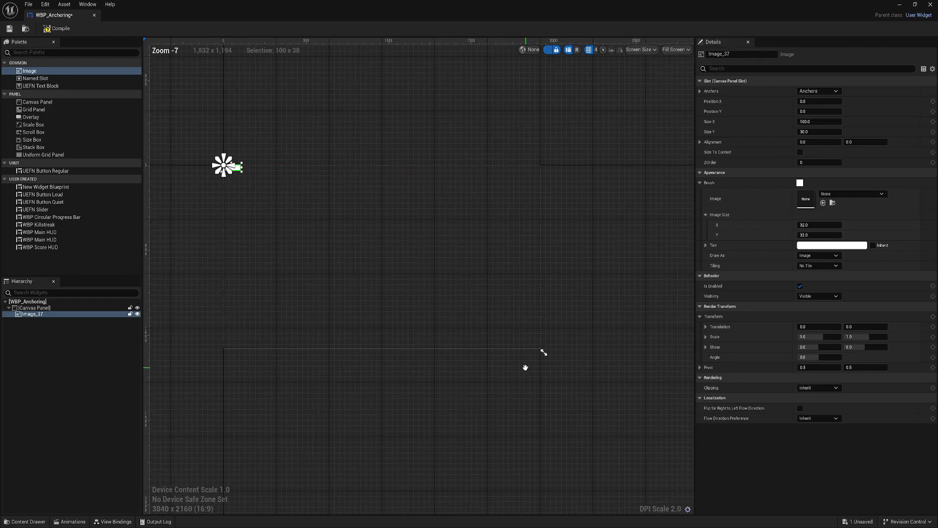
Step: Test the layout on a portrait preview screen of 1060 x 1860 and resize the preview to 1920 x 1080
right_drag(541, 356, 586, 362)
drag(586, 362, 555, 303)
right_drag(475, 286, 486, 331)
scroll(486, 331, up, 1)
drag(576, 346, 433, 314)
drag(480, 295, 402, 364)
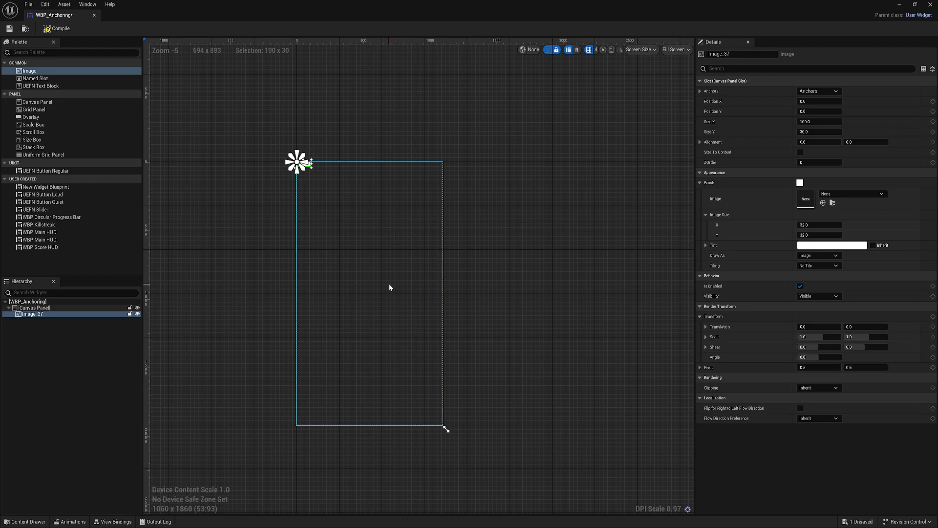
drag(447, 428, 518, 312)
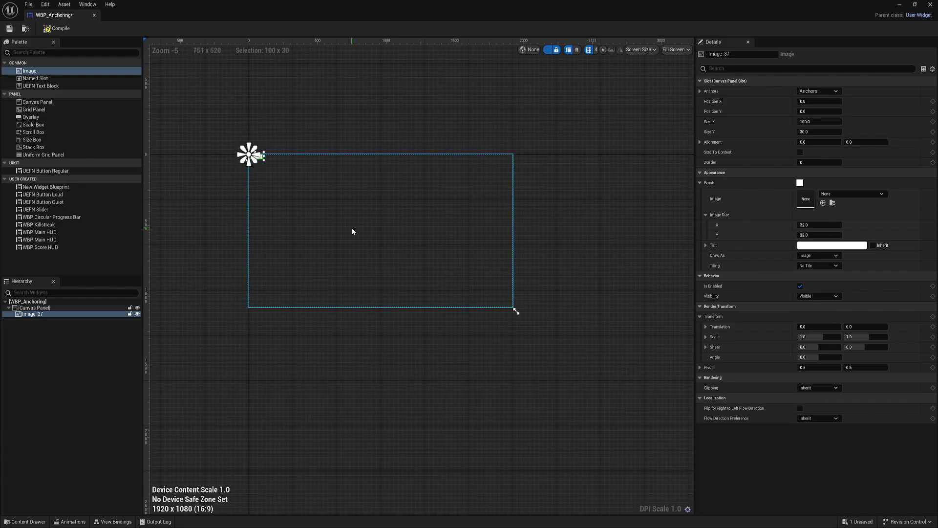
Step: Set the image's Size Y to 100
scroll(250, 147, up, 9)
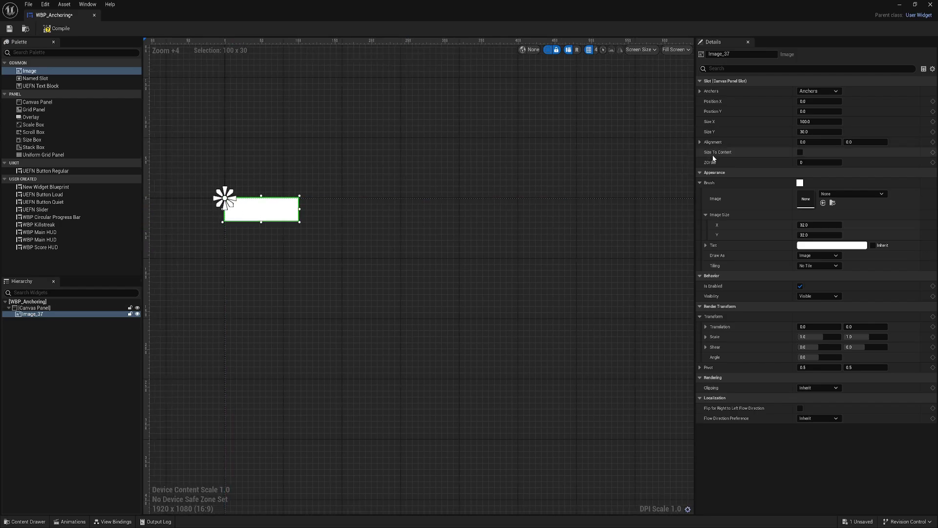
click(819, 132)
text(100)
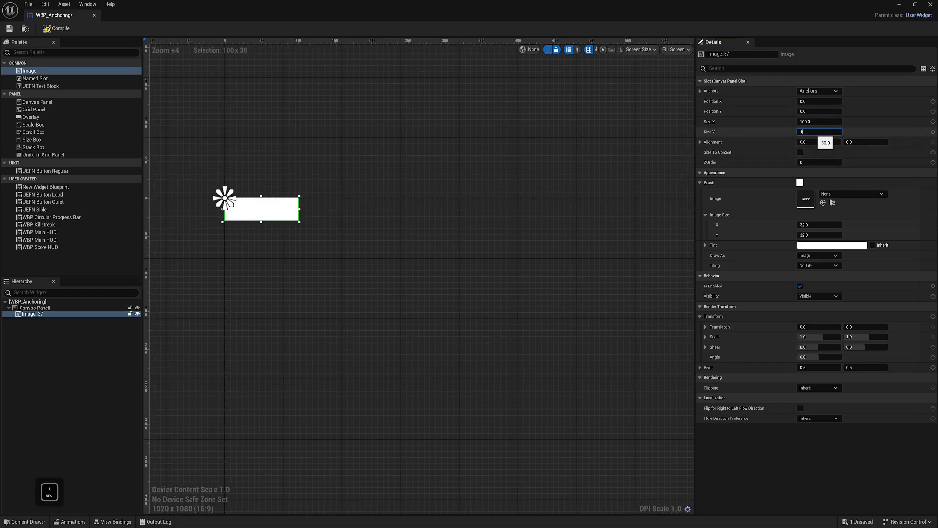
key(Return)
Step: Examine the square image's position relative to its anchor and to the rest of the canvas
scroll(301, 254, down, 2)
scroll(302, 255, down, 1)
mouse_move(367, 276)
right_down()
mouse_move(344, 261)
mouse_move(375, 266)
right_up()
scroll(247, 241, up, 2)
scroll(266, 255, up, 1)
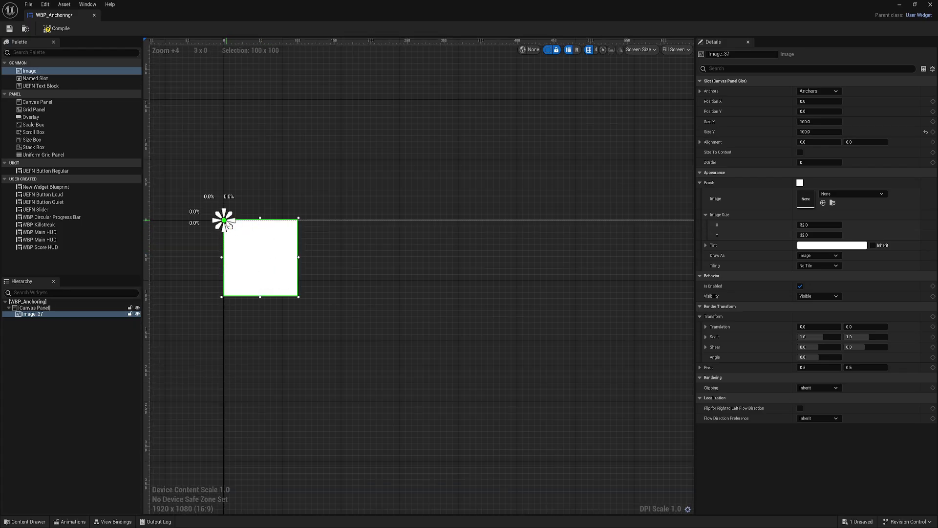
right_drag(352, 224, 315, 219)
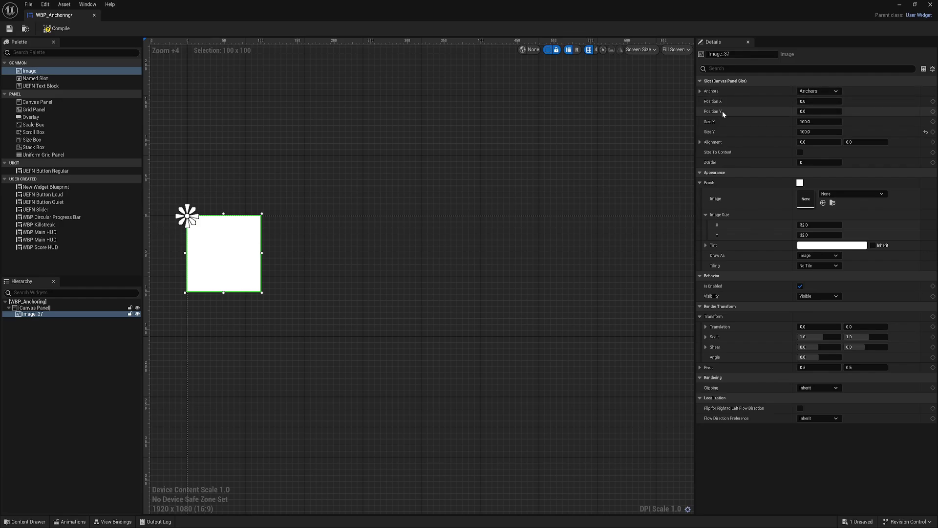
scroll(421, 273, down, 5)
right_drag(463, 315, 267, 222)
right_drag(389, 262, 667, 319)
scroll(460, 233, up, 4)
right_drag(384, 246, 380, 259)
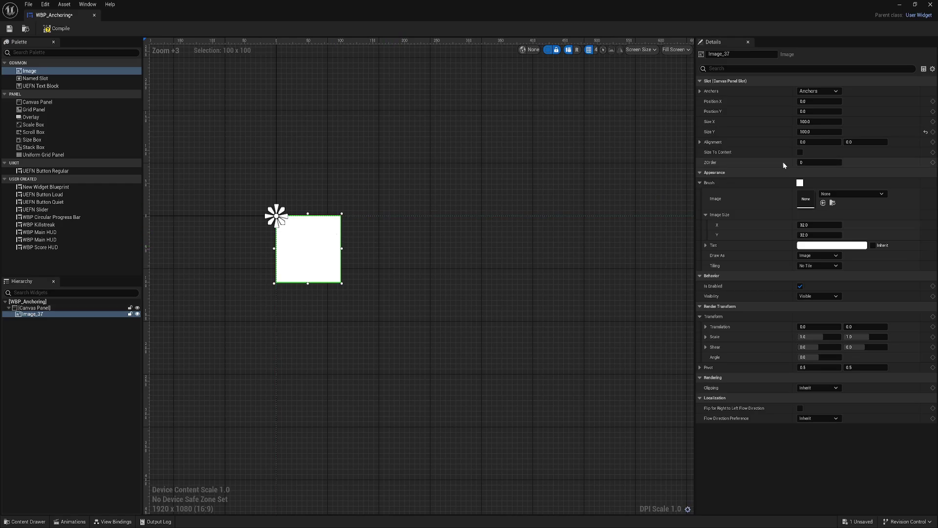
Step: Set the image's Position X and Position Y to 80 each
drag(820, 101, 894, 101)
click(819, 102)
text(80)
key(Return)
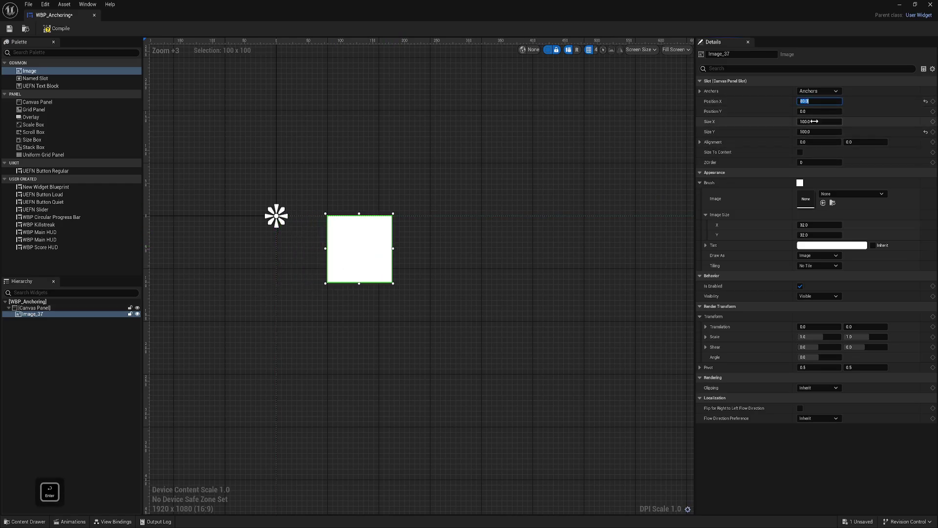
click(816, 114)
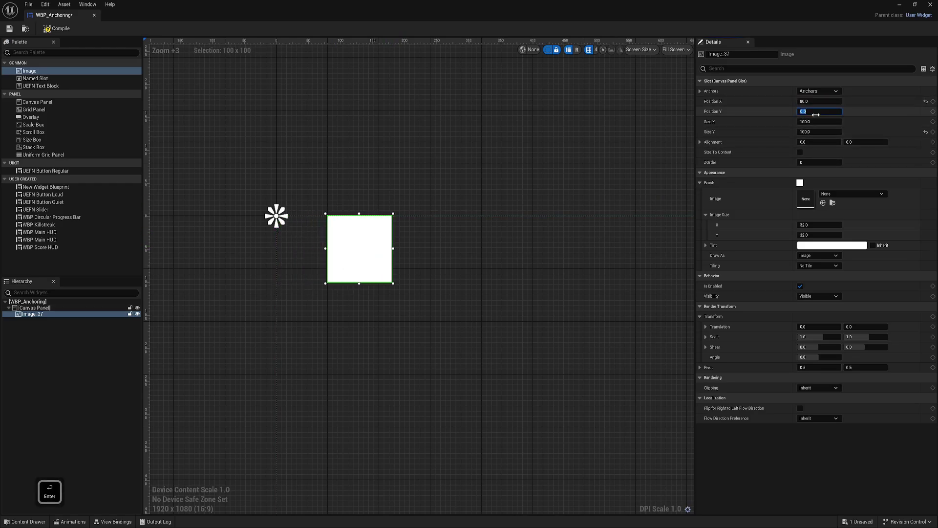
text(80)
key(Return)
Step: Resize the preview screen to a portrait 1080 x 1920 and inspect the image's offset from the canvas corner
click(409, 267)
scroll(344, 287, down, 6)
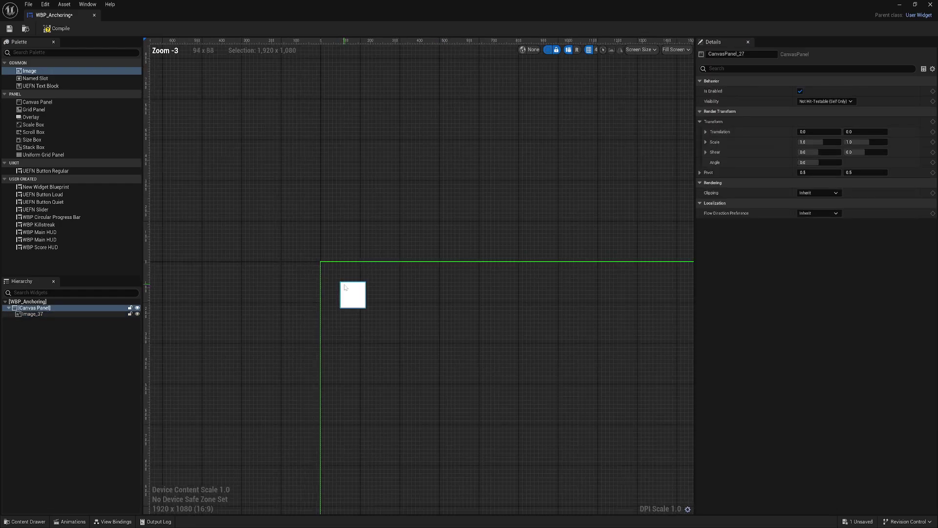
scroll(345, 287, down, 4)
right_drag(432, 325, 442, 269)
scroll(442, 269, up, 2)
drag(563, 347, 442, 463)
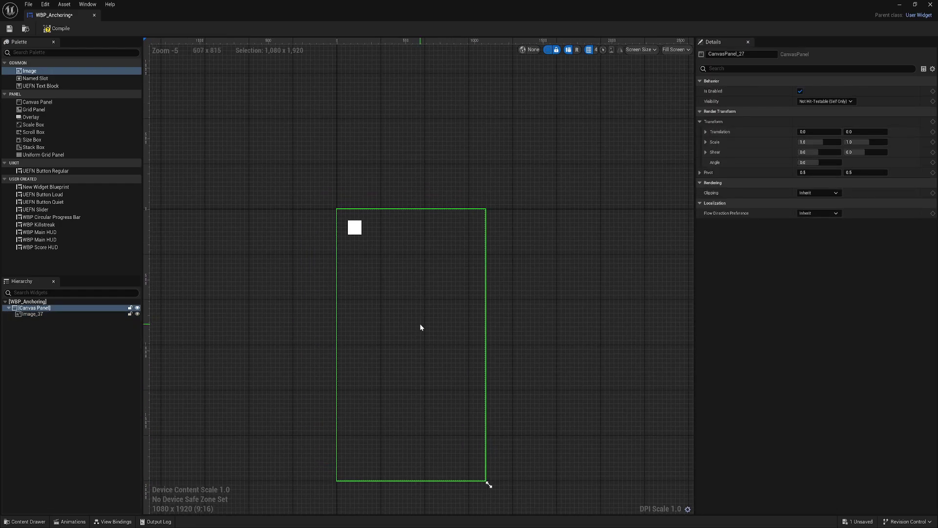
scroll(420, 326, up, 9)
scroll(389, 211, down, 3)
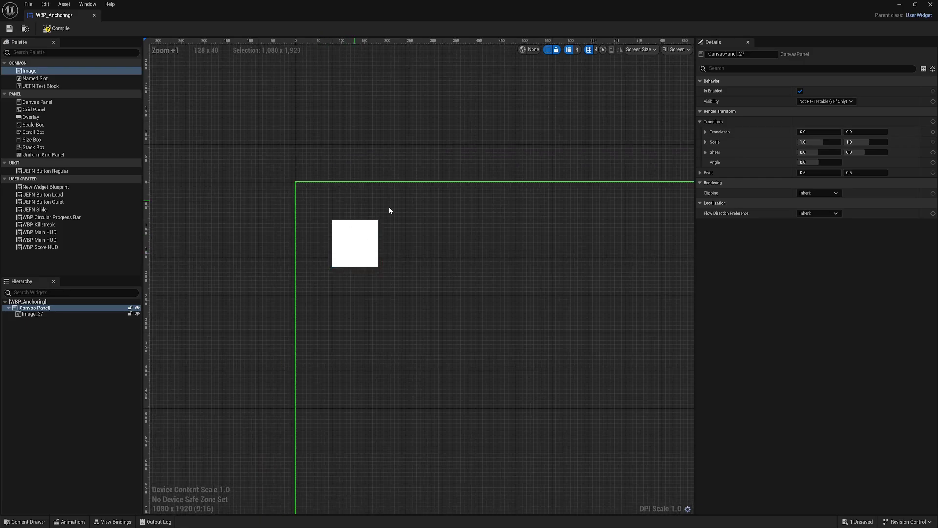
Step: Resize the preview screen to 3840 x 2160 and inspect the image's offset from the canvas corner
scroll(345, 213, down, 6)
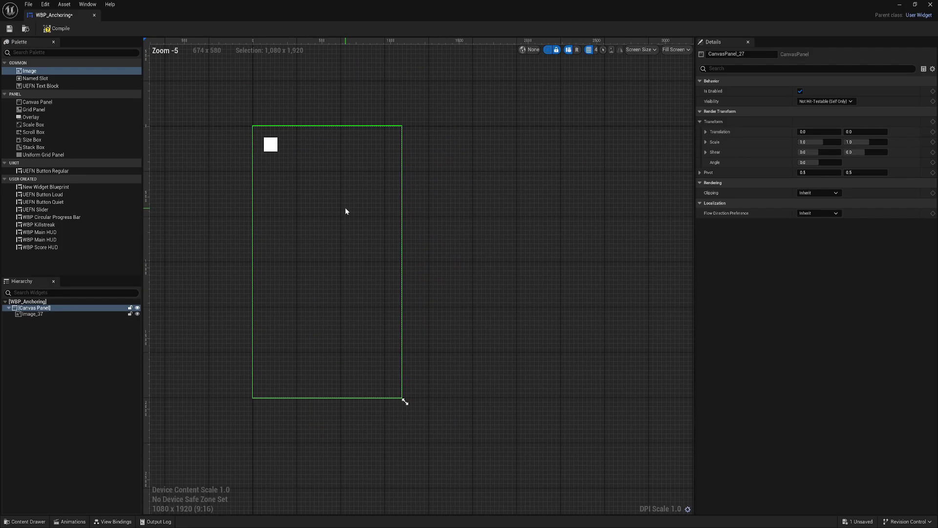
scroll(372, 381, down, 1)
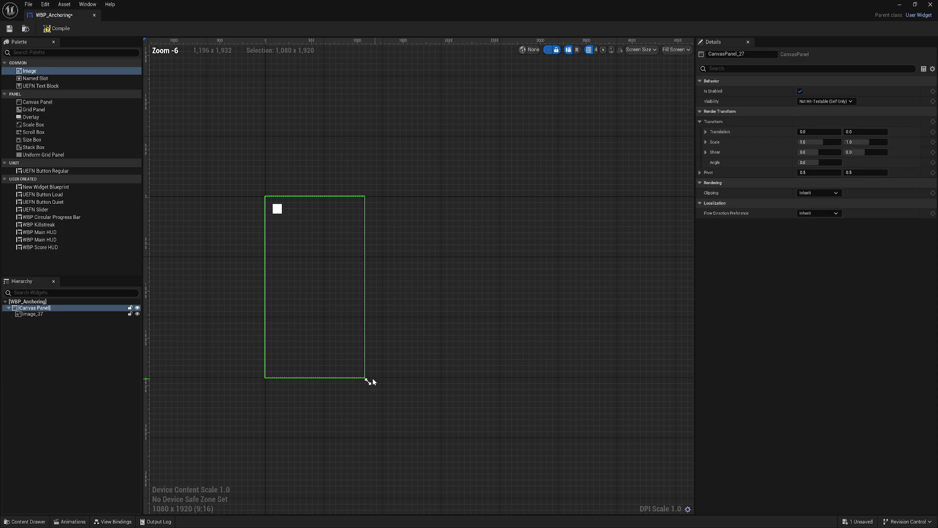
drag(367, 382, 619, 401)
scroll(315, 215, up, 6)
scroll(308, 234, down, 1)
right_drag(344, 243, 466, 255)
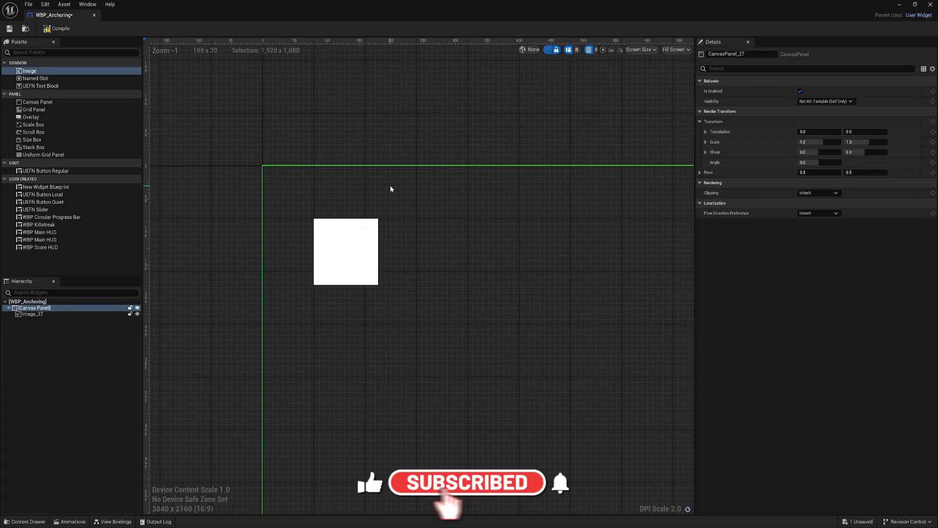
scroll(323, 185, up, 3)
scroll(291, 259, down, 2)
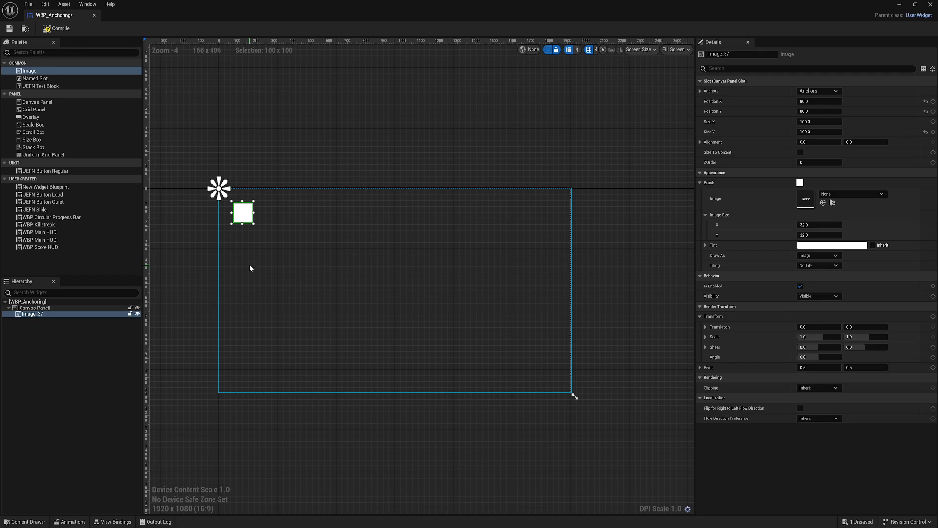
Step: Resize the image into a wide, flat rectangle of about 173 x 37
scroll(250, 263, up, 2)
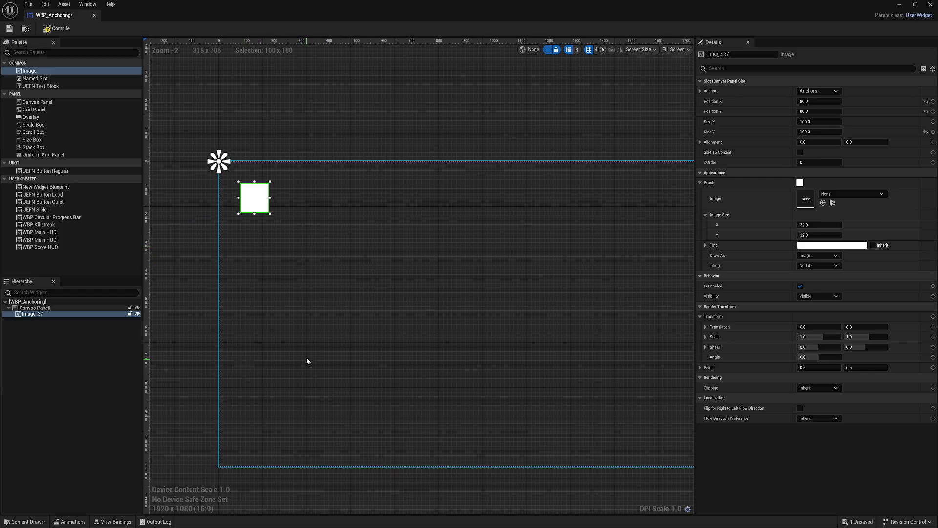
drag(819, 131, 838, 122)
right_drag(280, 179, 285, 178)
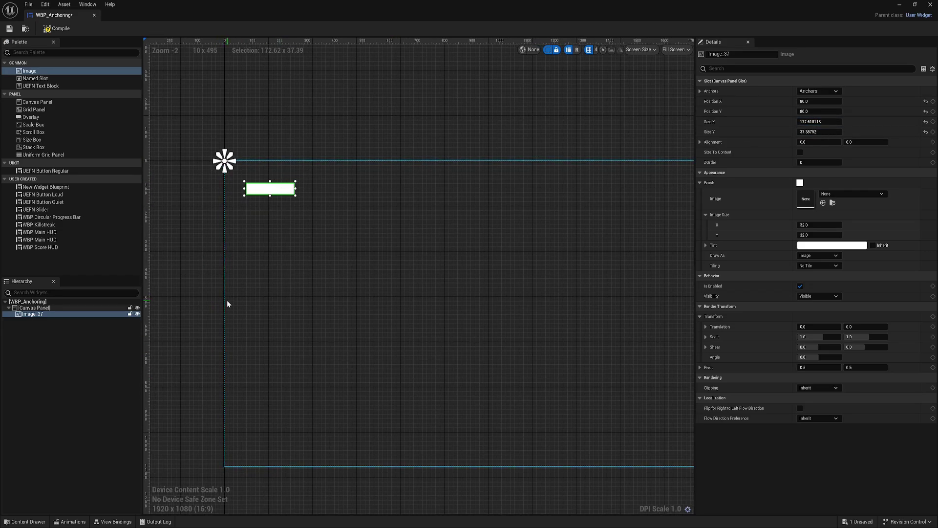
Step: Move the image's anchor down the canvas's left edge to its midpoint and apply the centre-left anchor preset
drag(225, 161, 205, 213)
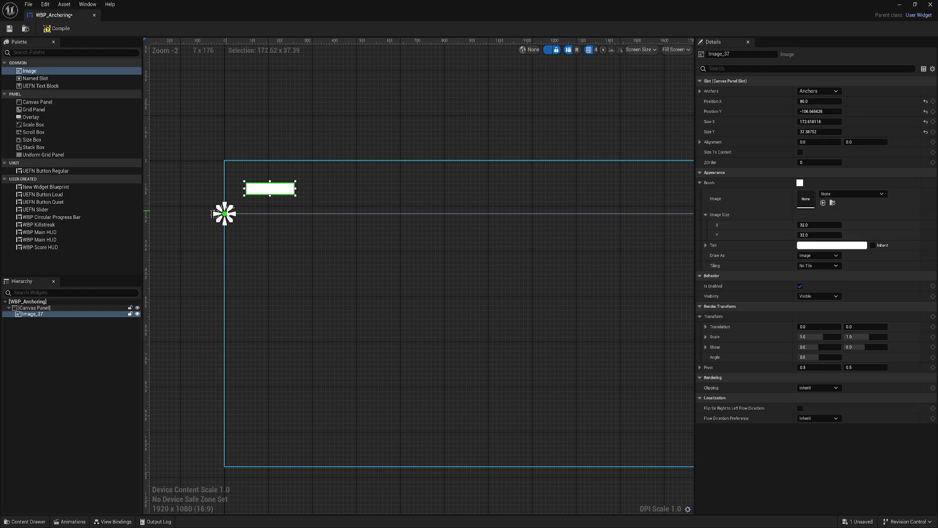
drag(213, 214, 183, 315)
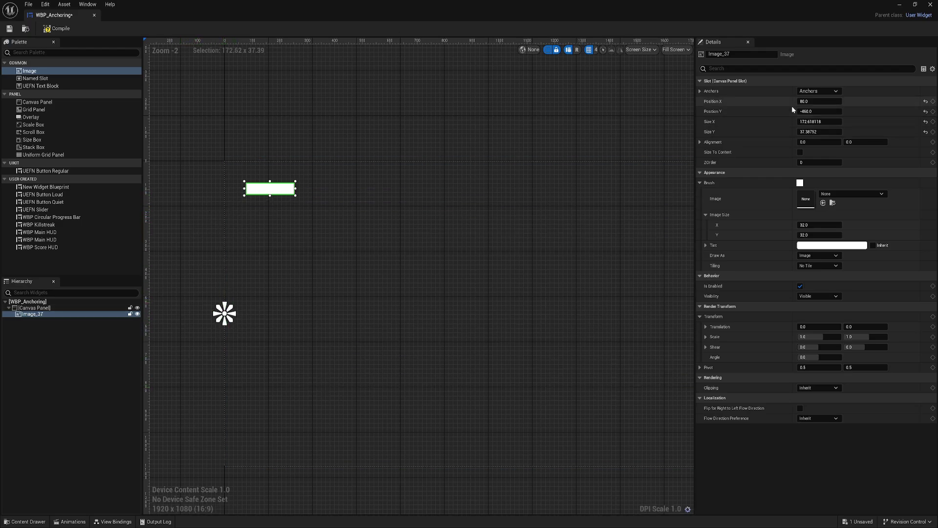
click(812, 95)
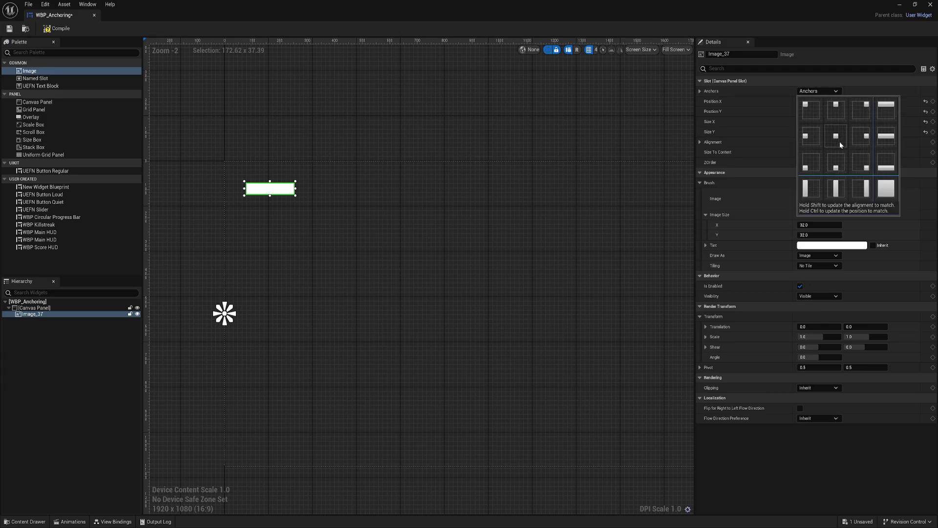
click(812, 139)
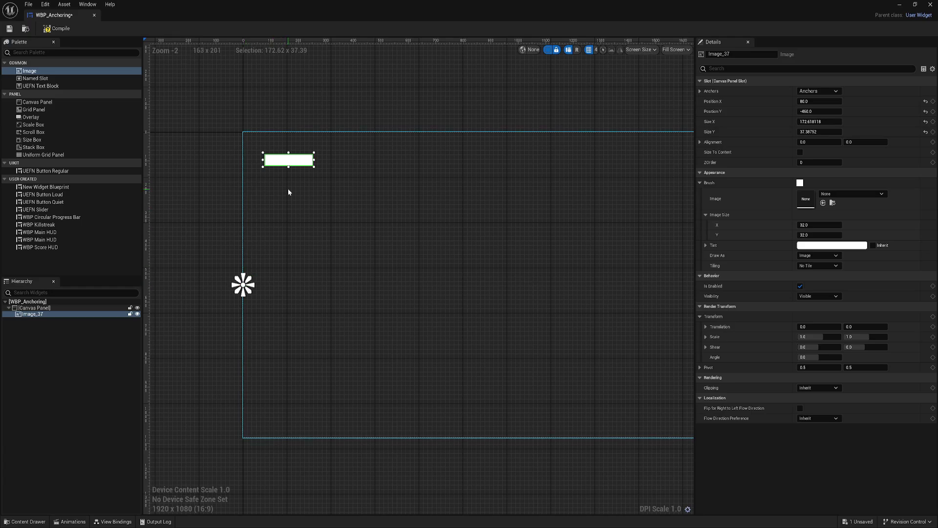
Step: Set the image's Position Y and Position X to 0 each
click(819, 111)
text(0)
key(Return)
click(818, 102)
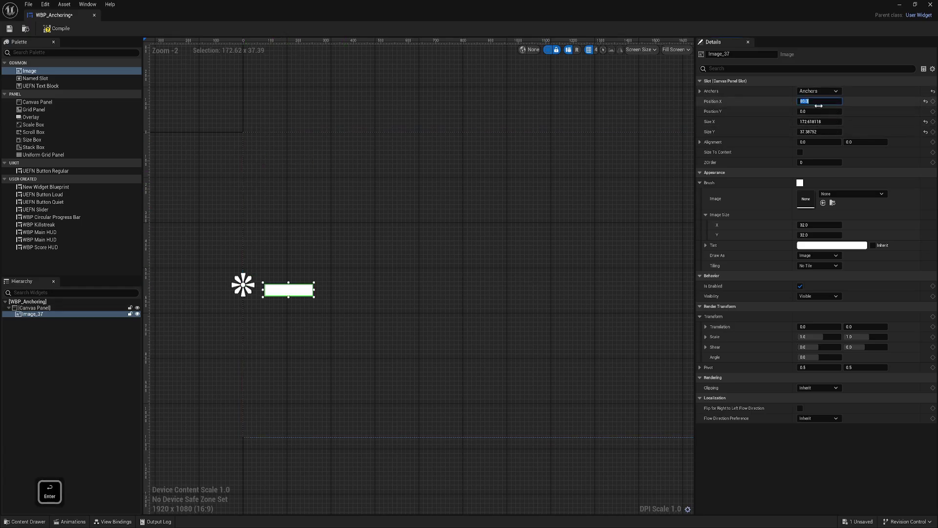
text(0)
key(Return)
Step: Inspect the image's corner against its anchor and set the image's Alignment X to 1
scroll(241, 304, up, 4)
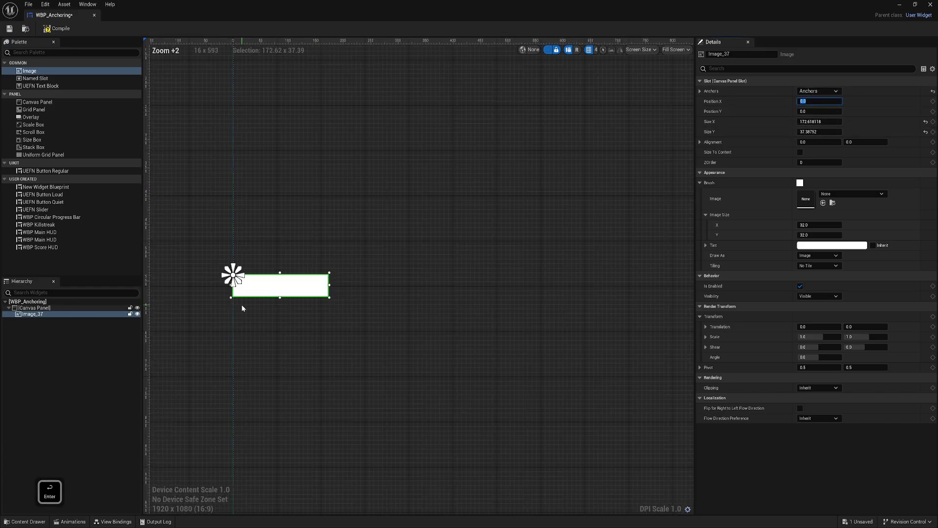
scroll(424, 248, up, 2)
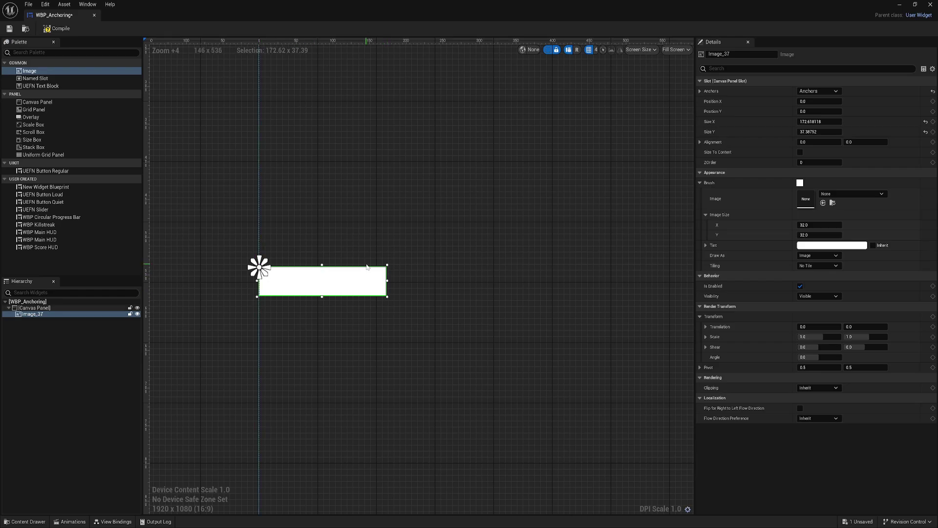
mouse_move(260, 268)
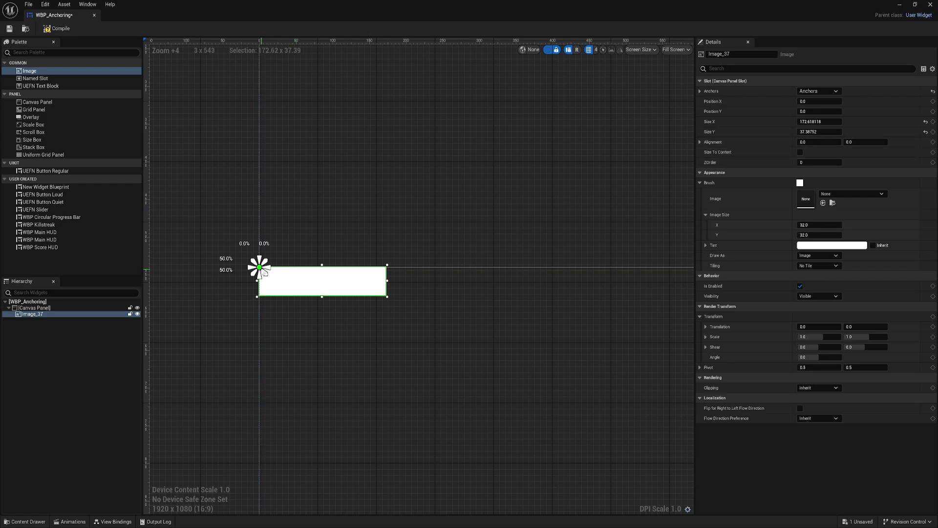
scroll(260, 268, up, 4)
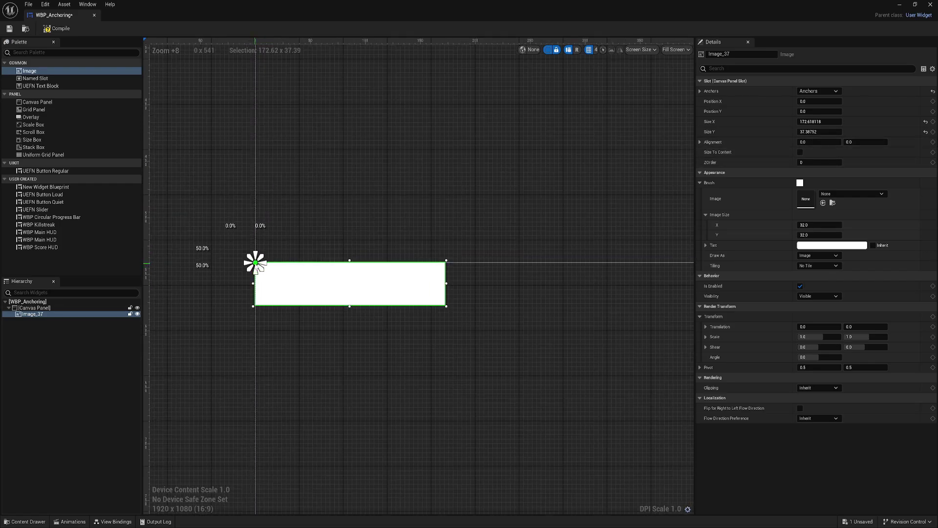
scroll(260, 267, down, 2)
click(816, 142)
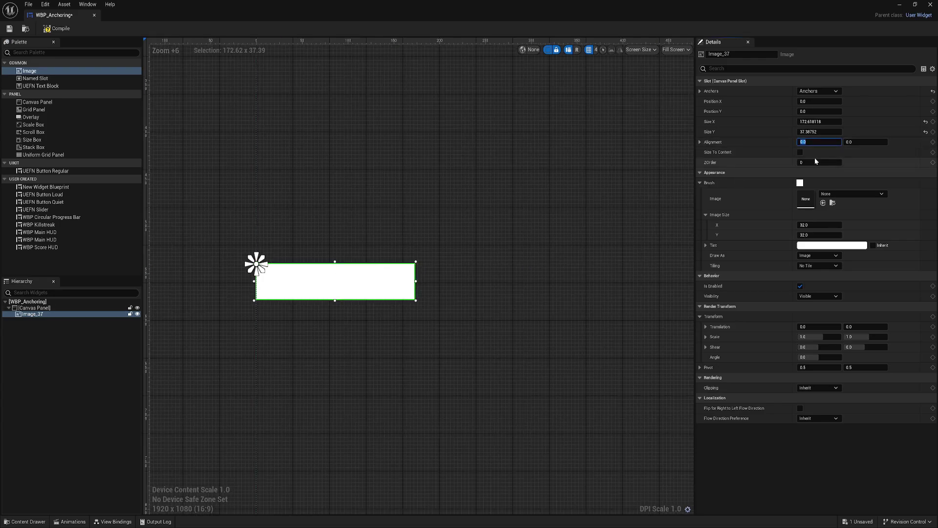
text(1)
key(Return)
right_drag(350, 287, 505, 296)
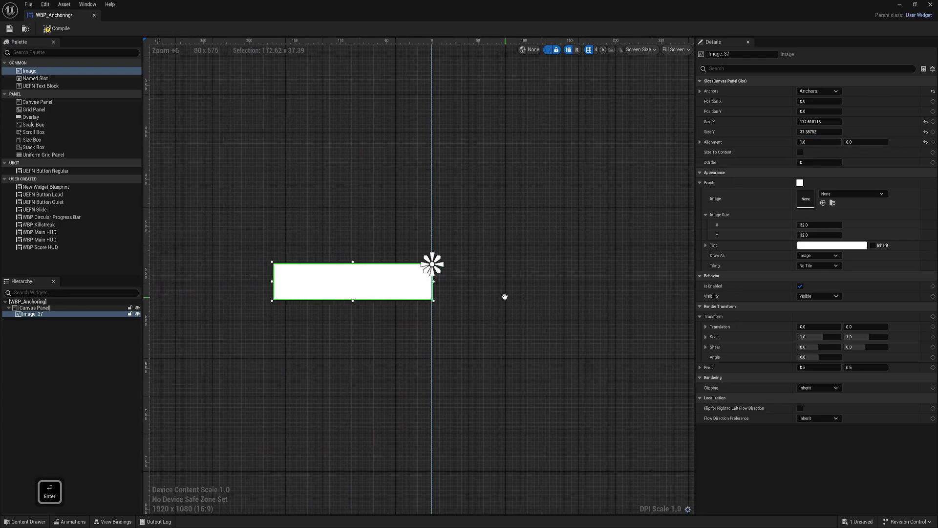
Step: Set the image's Alignment to 0 in X and 1 in Y, and inspect its placement against the anchor
click(819, 141)
text(0)
key(Return)
click(851, 142)
text(1)
key(Return)
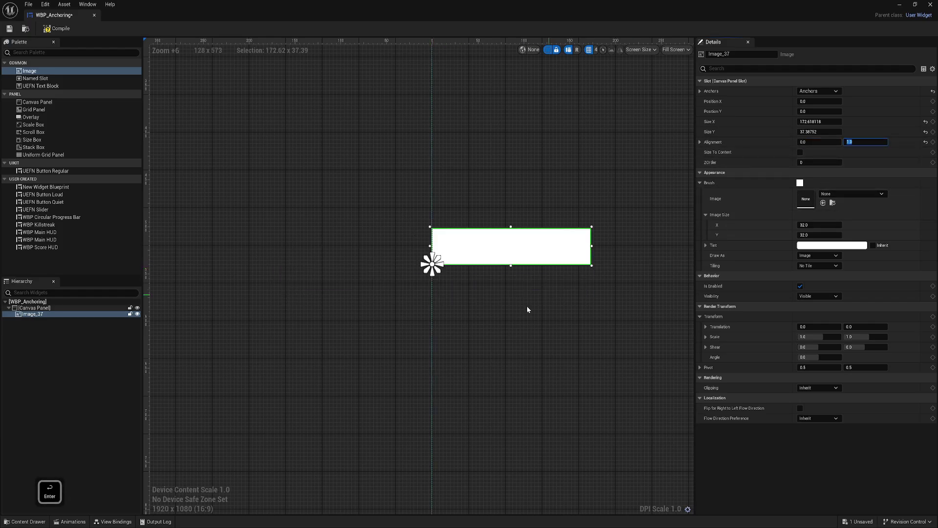
right_drag(468, 268, 417, 266)
scroll(412, 266, up, 3)
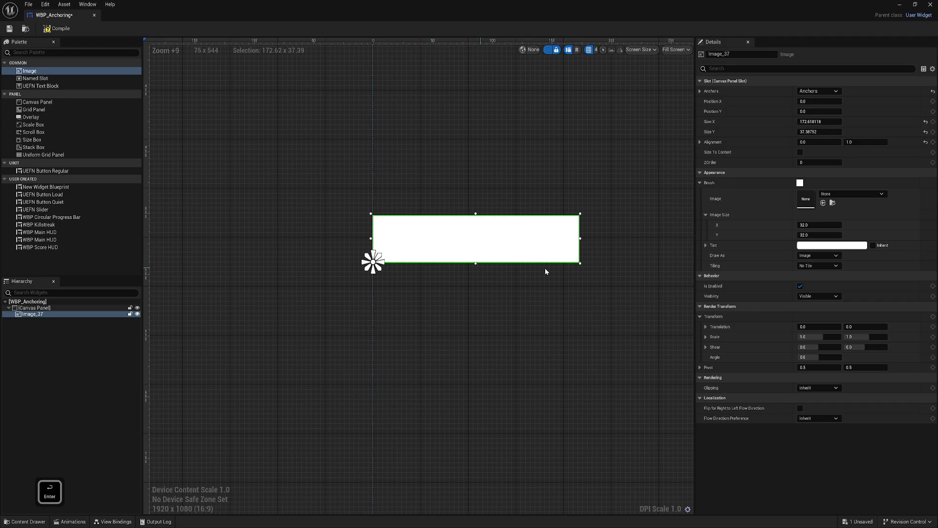
right_drag(544, 268, 522, 279)
right_drag(356, 234, 336, 243)
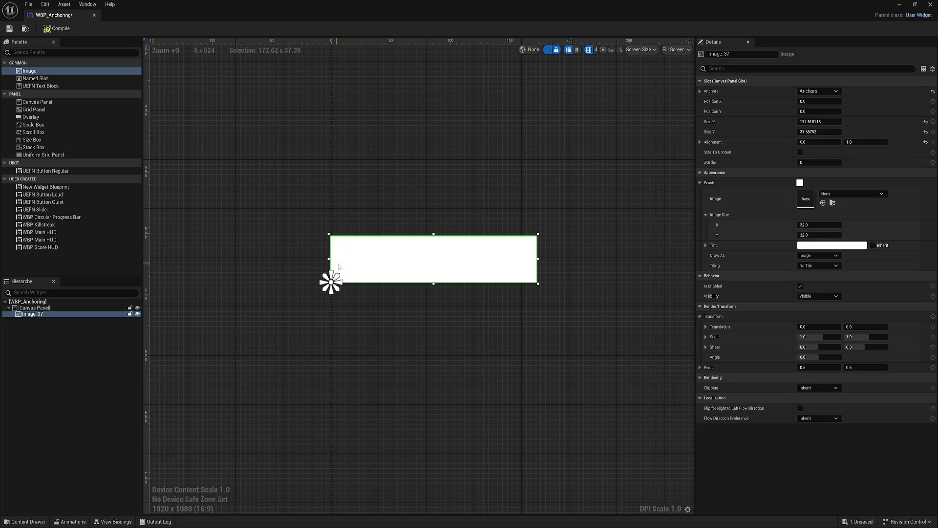
Step: Set the image's Alignment Y to 0.5 and inspect its vertical centring on the anchor
click(870, 141)
text(0.5)
key(Return)
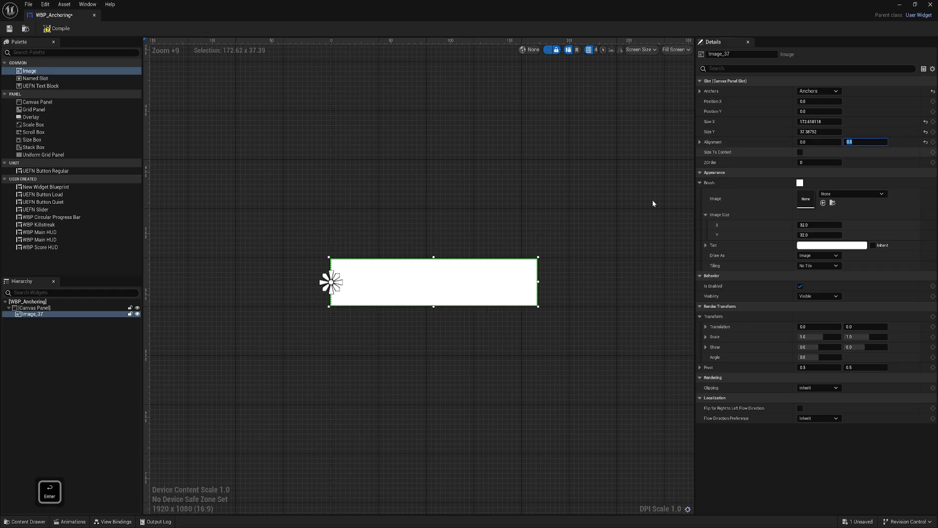
scroll(349, 284, up, 1)
scroll(349, 283, down, 4)
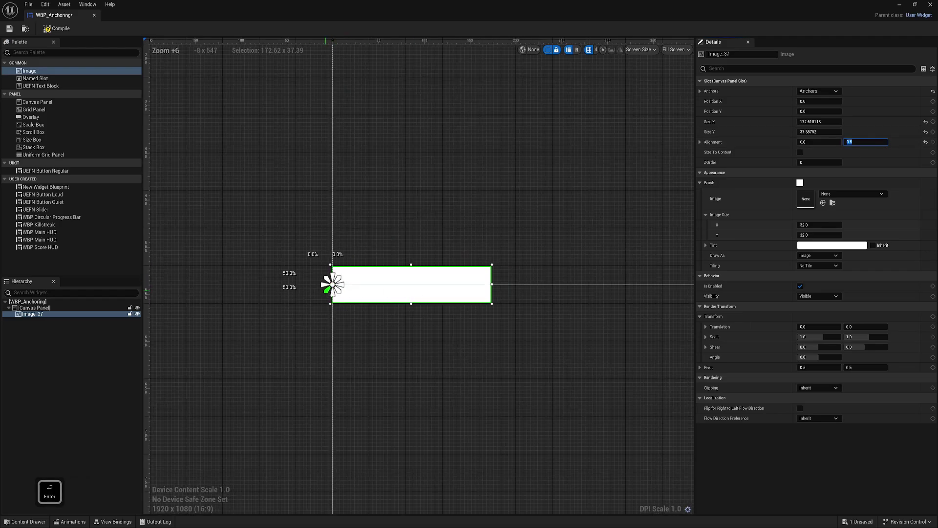
right_drag(499, 300, 409, 302)
scroll(409, 303, down, 1)
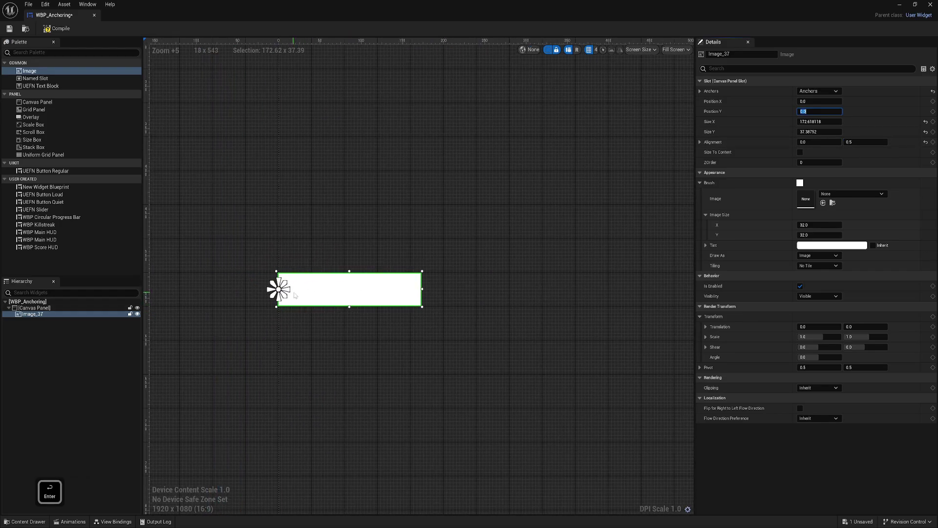
Step: Set the image's Position X to 40
drag(815, 102, 878, 101)
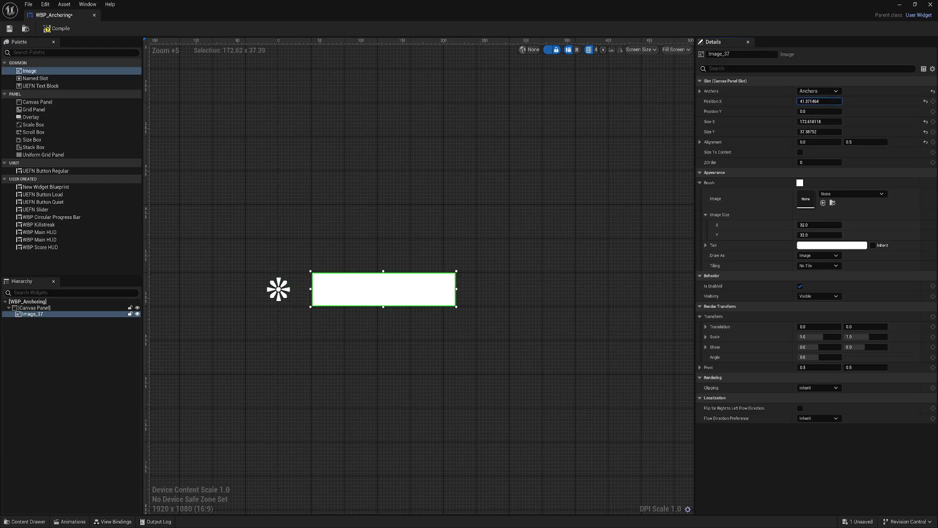
click(810, 101)
text(40)
key(Return)
Step: Resize the preview screen to a wide, flat 1550 x 134 and inspect the image's placement along the canvas's left edge
right_drag(519, 268, 505, 242)
click(506, 243)
scroll(327, 268, down, 13)
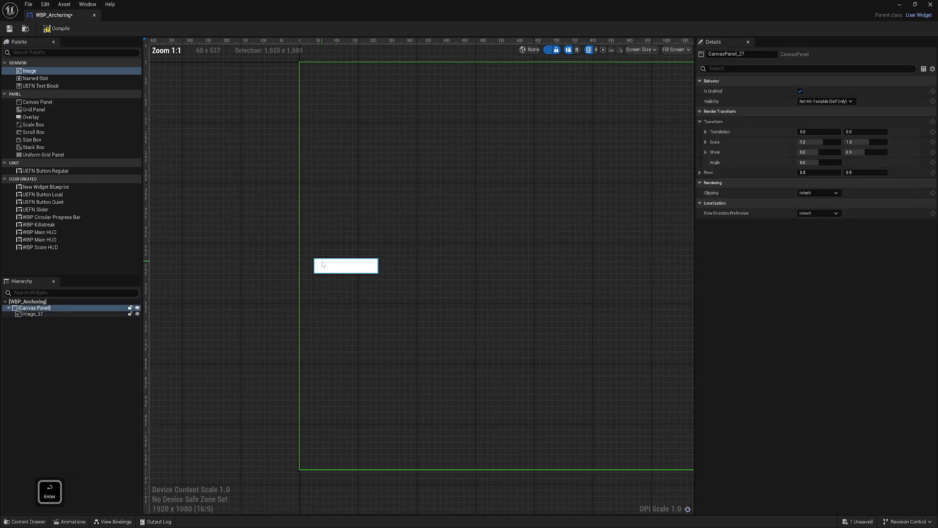
scroll(430, 295, up, 3)
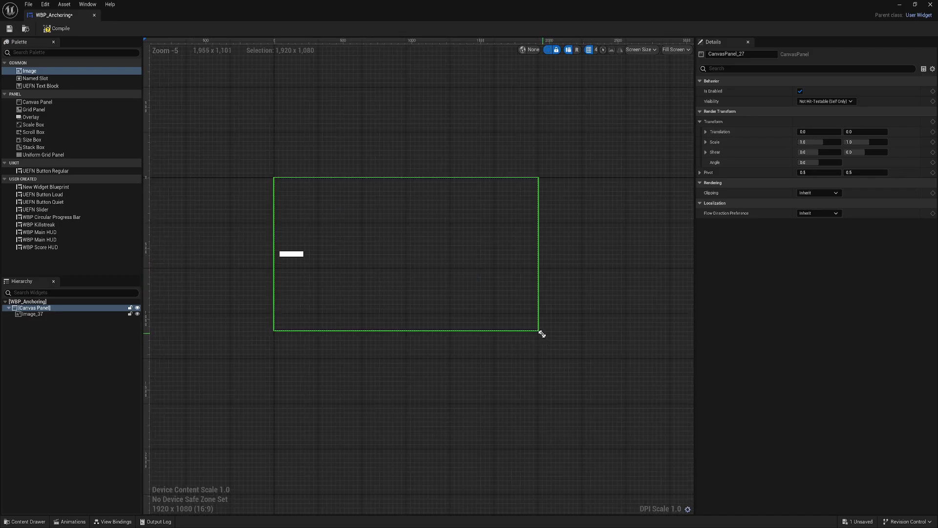
drag(541, 332, 492, 200)
scroll(312, 161, up, 4)
right_drag(508, 174, 383, 208)
scroll(230, 244, up, 7)
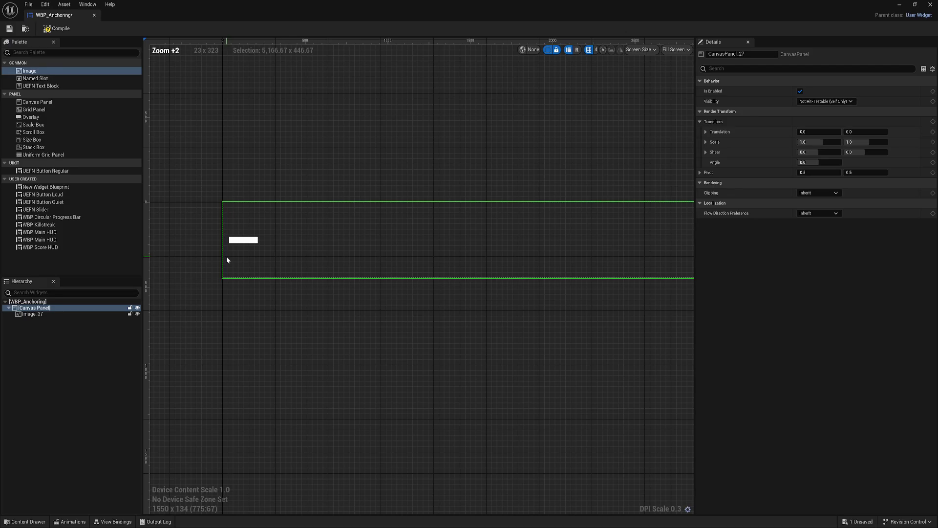
scroll(195, 216, up, 7)
right_drag(196, 217, 307, 278)
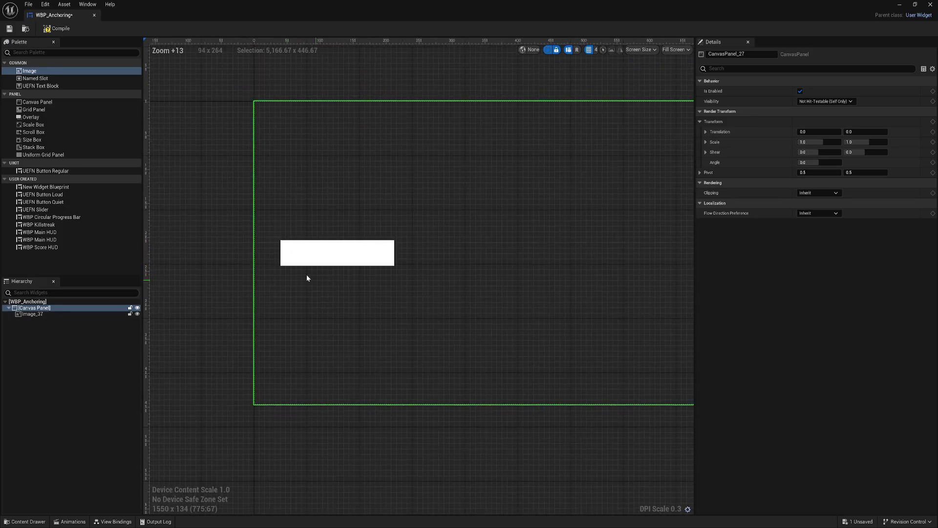
scroll(274, 258, down, 16)
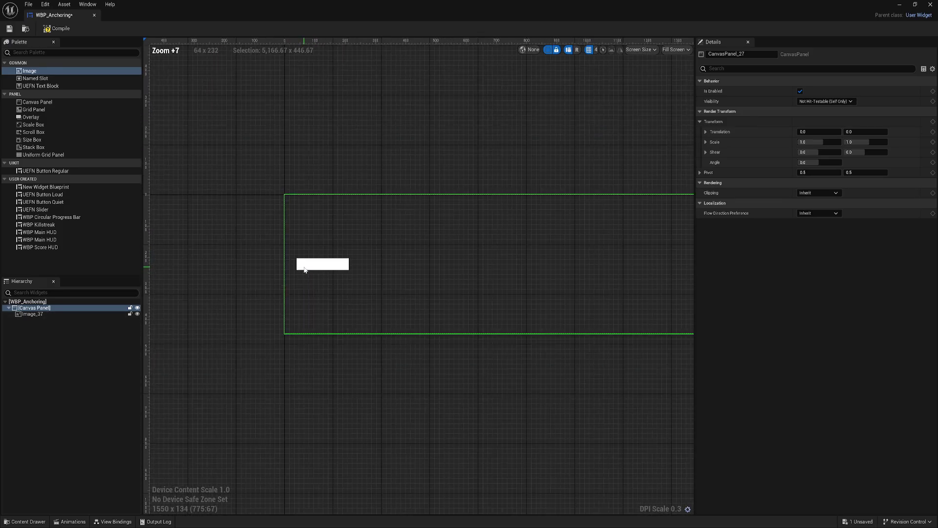
Step: Resize the preview screen to a portrait 1080 x 1920 and inspect the image's offset from its anchor at the canvas centre
drag(634, 306, 570, 447)
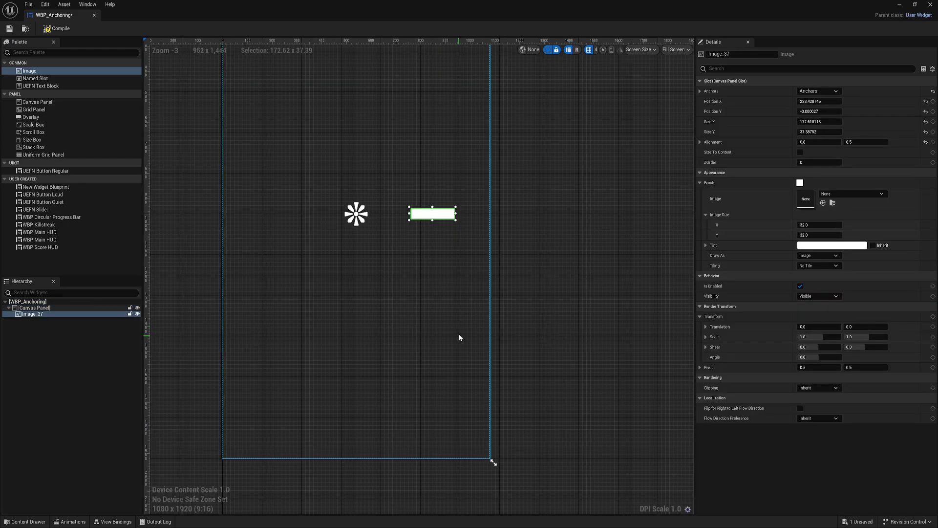
right_drag(472, 307, 462, 423)
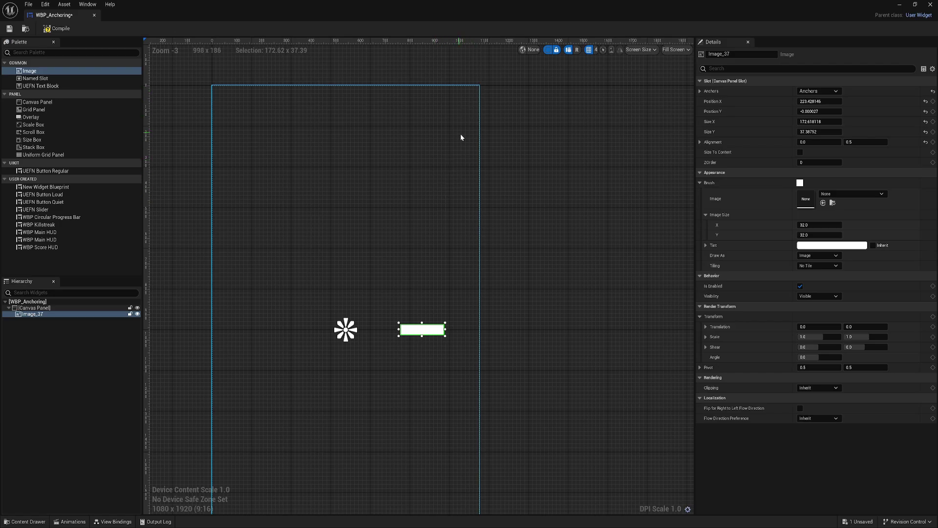
right_drag(399, 316, 378, 243)
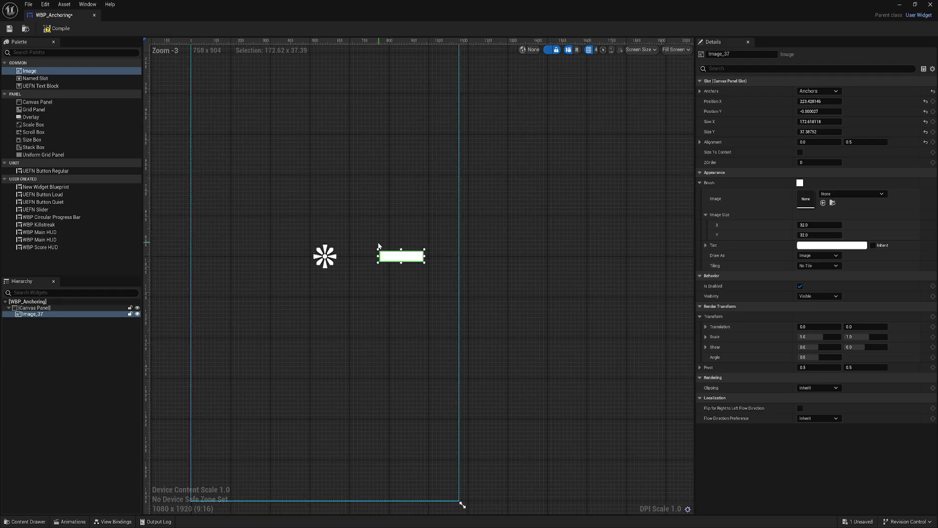
Step: Resize the preview screen to 1920 x 1080 and inspect the image's offset from the central anchor
scroll(379, 246, down, 2)
drag(426, 386, 545, 276)
scroll(438, 257, up, 2)
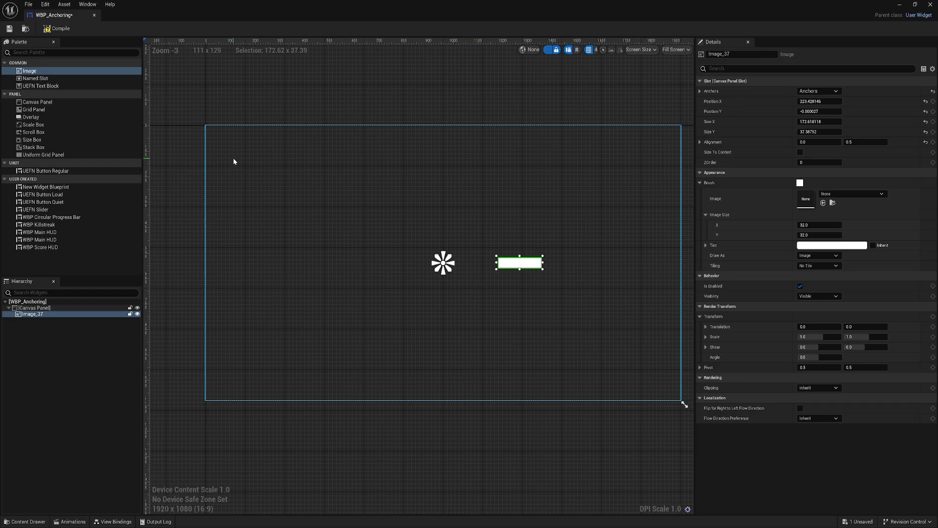
Step: Apply the full-canvas stretch anchor preset, then bring the top-left and bottom-right anchor handles together at one point inside the canvas
click(819, 91)
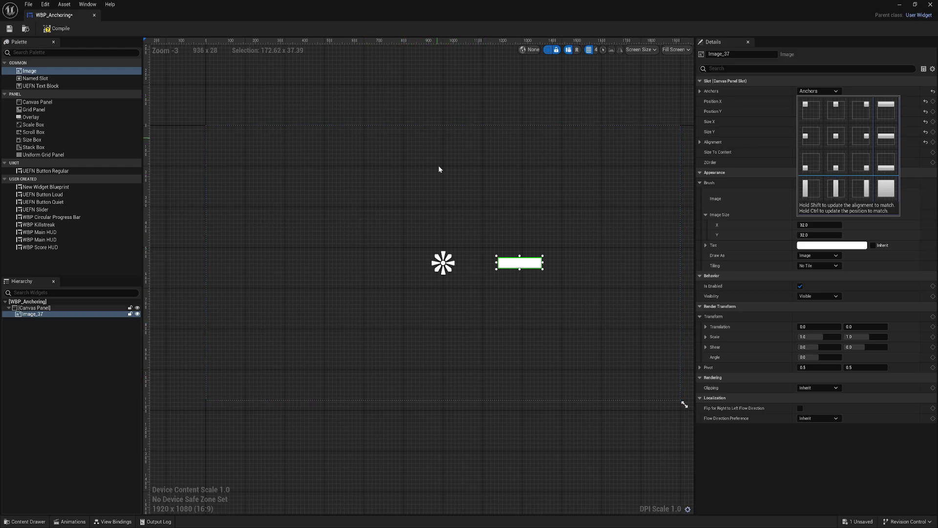
click(888, 189)
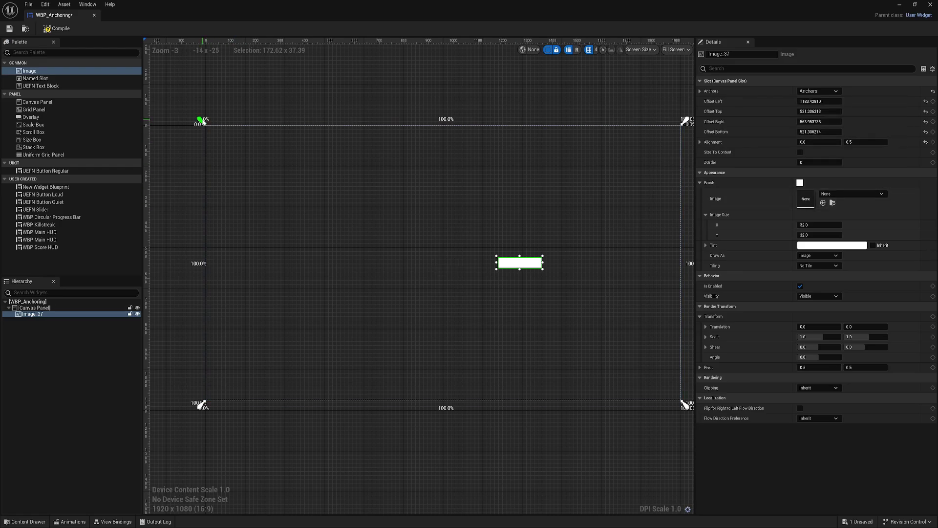
drag(203, 125, 367, 216)
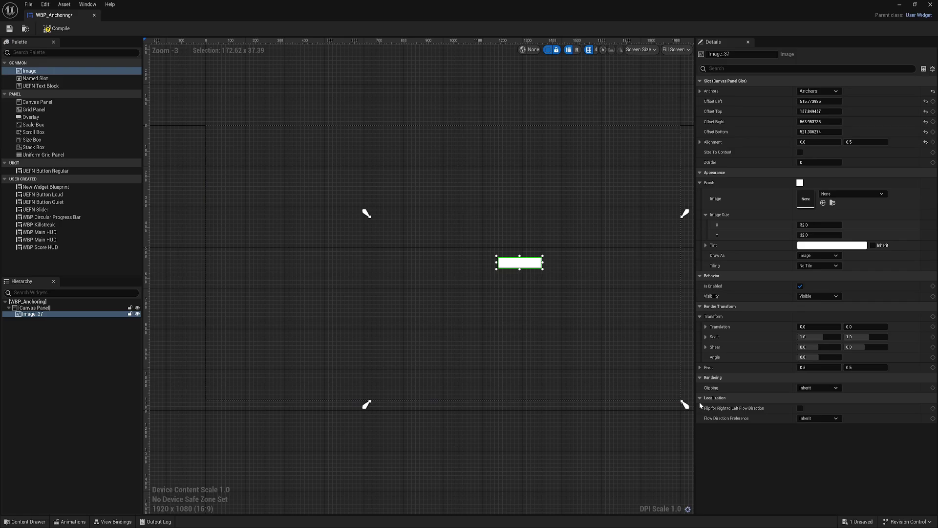
drag(685, 404, 376, 221)
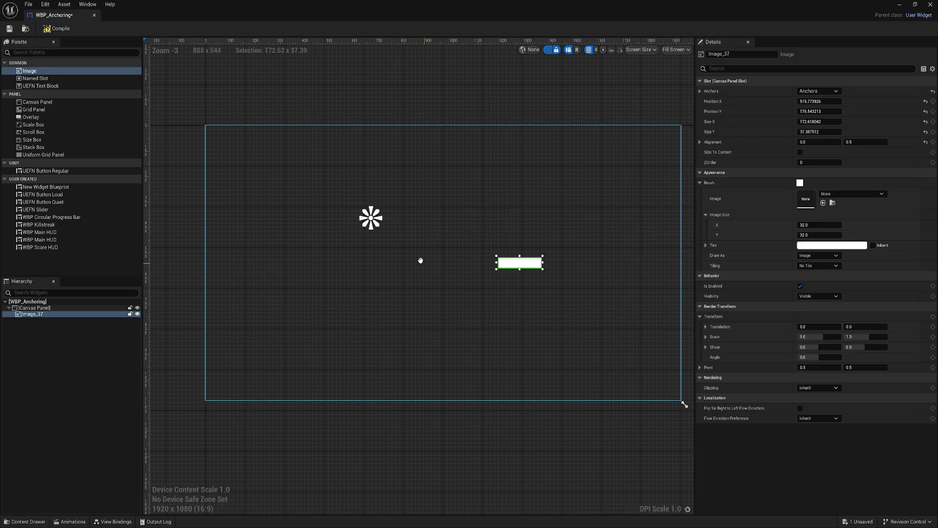
Step: Split the single anchor point into separate handles and spread them across the canvas's full width, from its top edge down to about 73% height
right_drag(419, 259, 379, 241)
drag(334, 210, 336, 313)
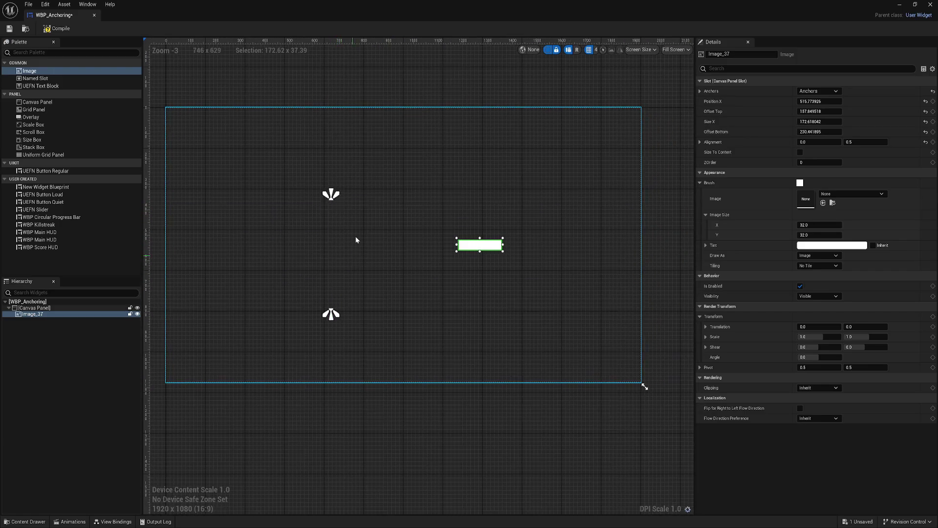
drag(334, 194, 161, 95)
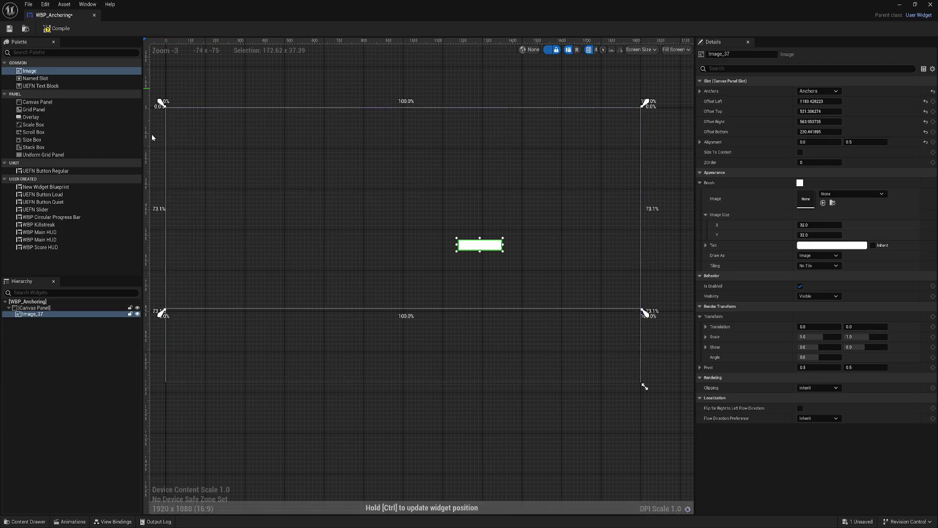
Step: Extend the lower anchors to the canvas's bottom edge and set the image's left, top, right and bottom offsets to 0
drag(161, 312, 159, 401)
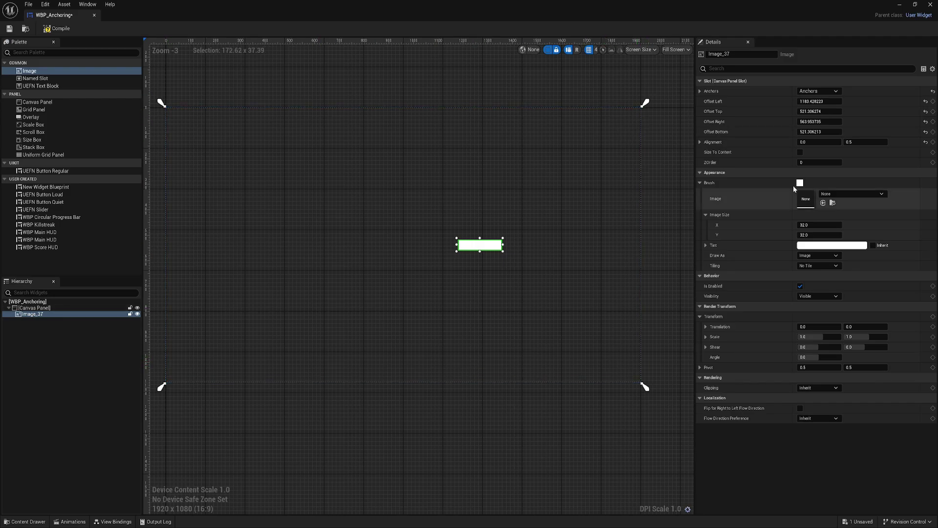
click(820, 101)
text(0)
key(Return)
click(820, 112)
text(0)
key(Return)
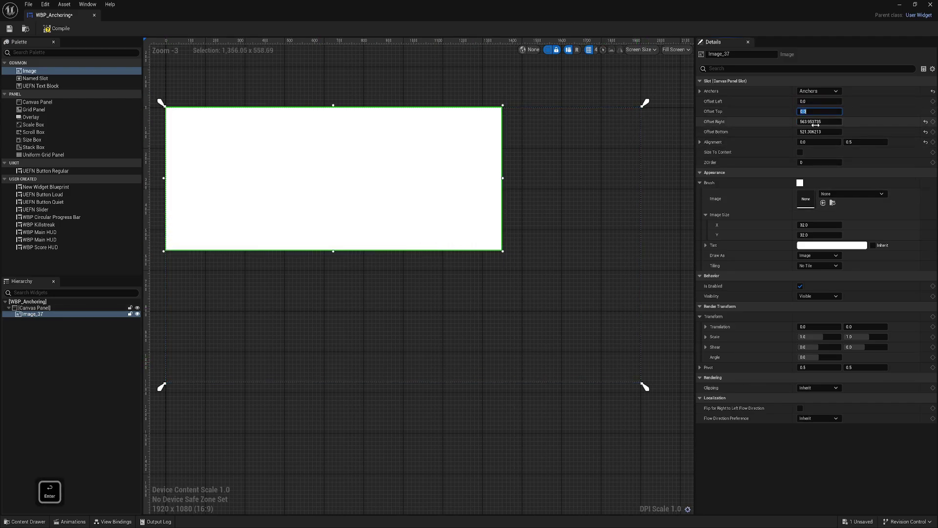
click(819, 121)
text(0)
key(Return)
click(819, 131)
text(0)
key(Return)
scroll(417, 232, down, 1)
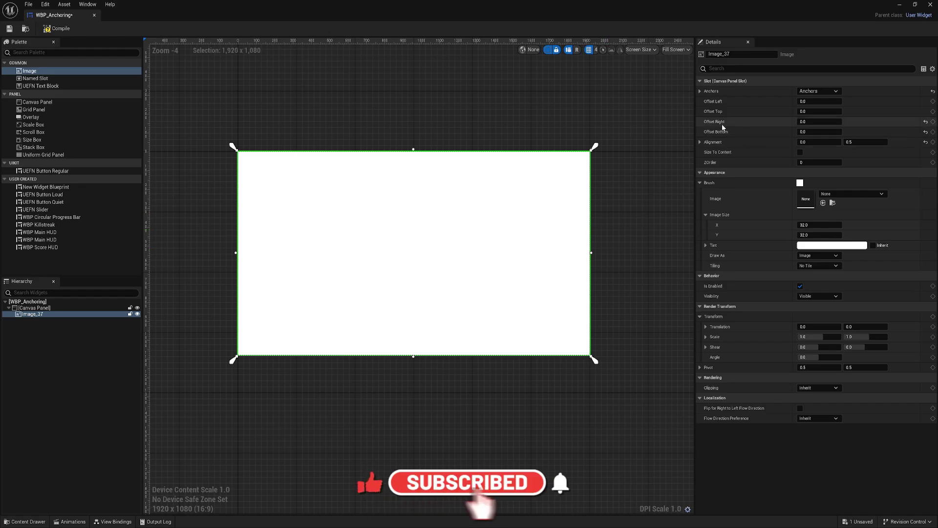
Step: Set the image's left, top, right and bottom offsets to 40 for an even margin inside the canvas
scroll(533, 183, up, 2)
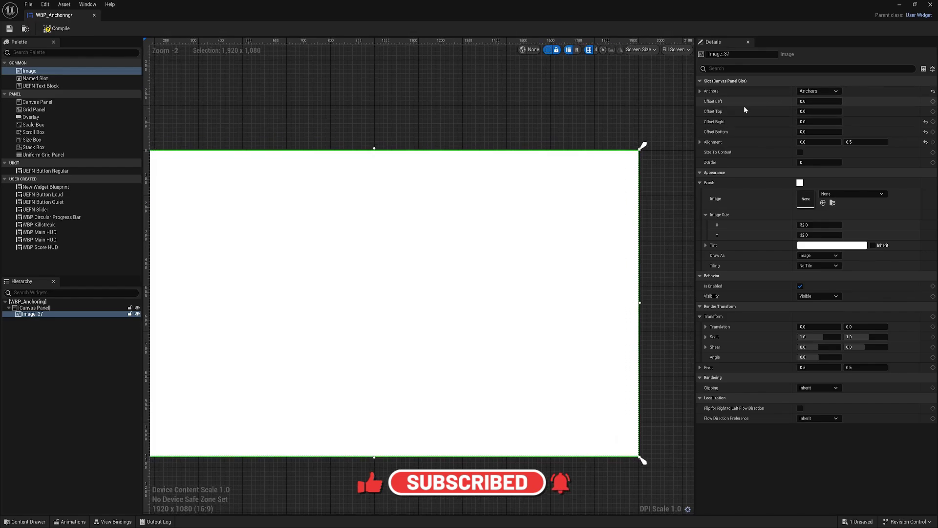
right_drag(506, 213, 515, 214)
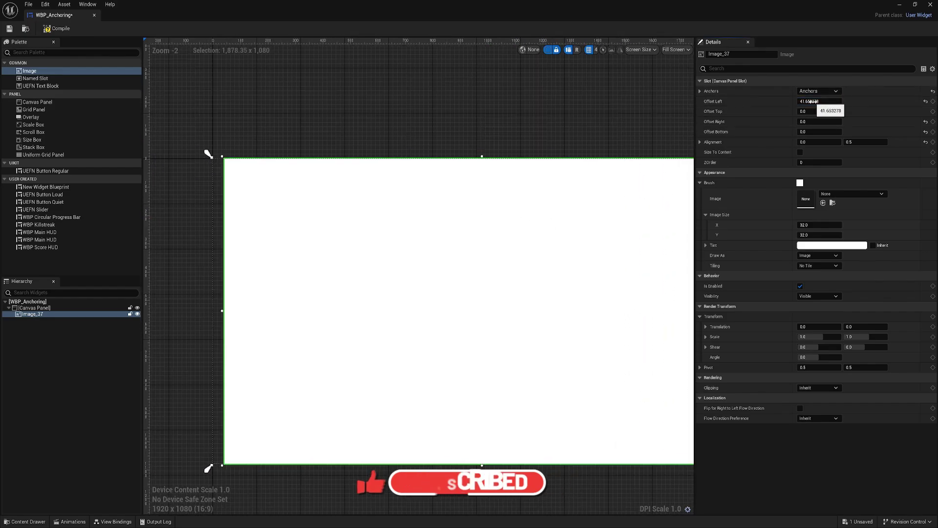
key(Return)
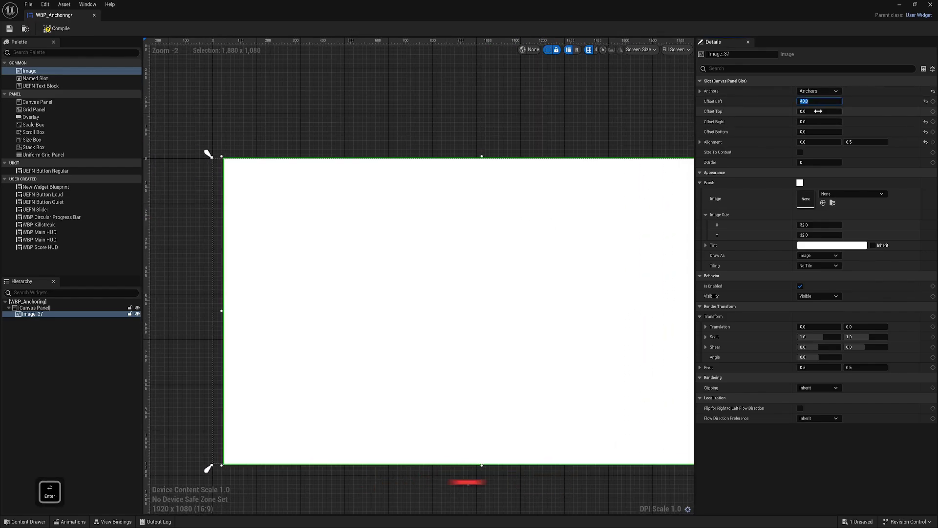
click(816, 112)
text(40)
click(818, 122)
text(40)
click(813, 132)
text(40)
key(Return)
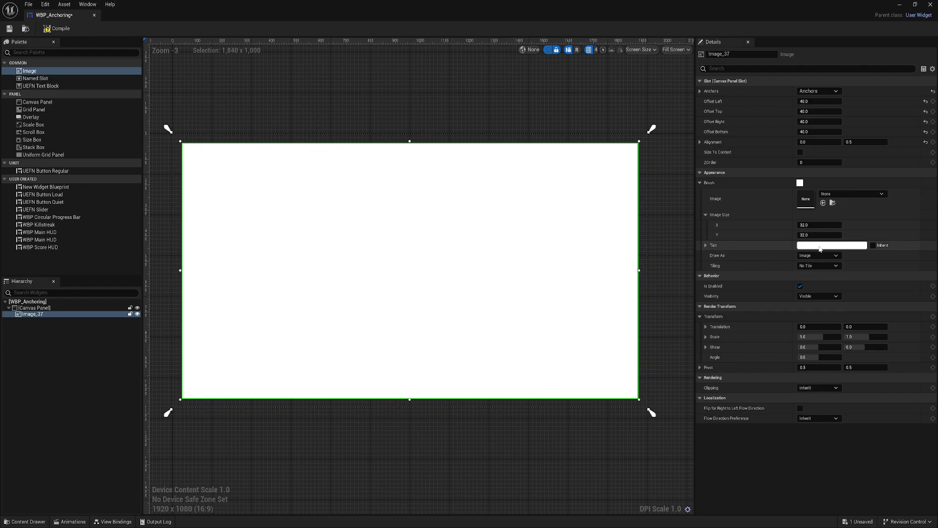
Step: Set the image's tint to a slightly transparent dark blue with an alpha of 0.857
click(820, 246)
drag(693, 310, 684, 280)
drag(767, 341, 766, 341)
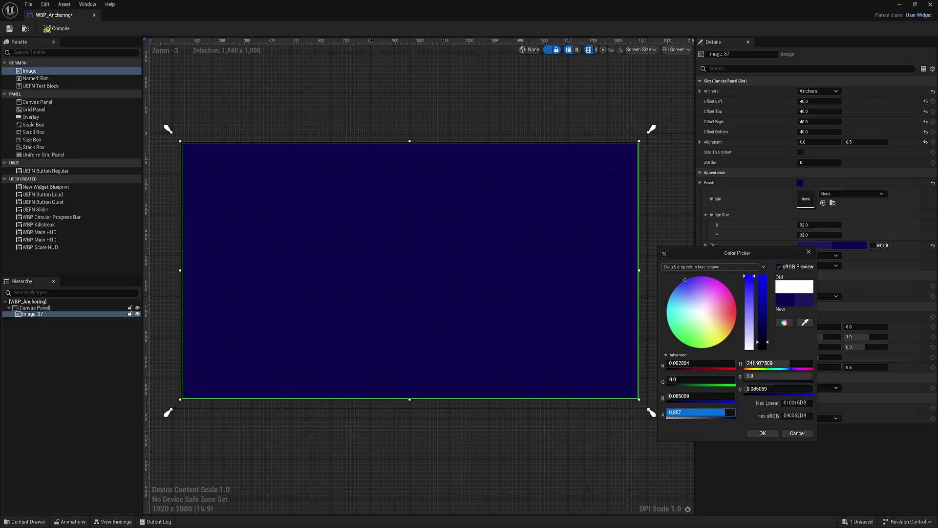
click(764, 433)
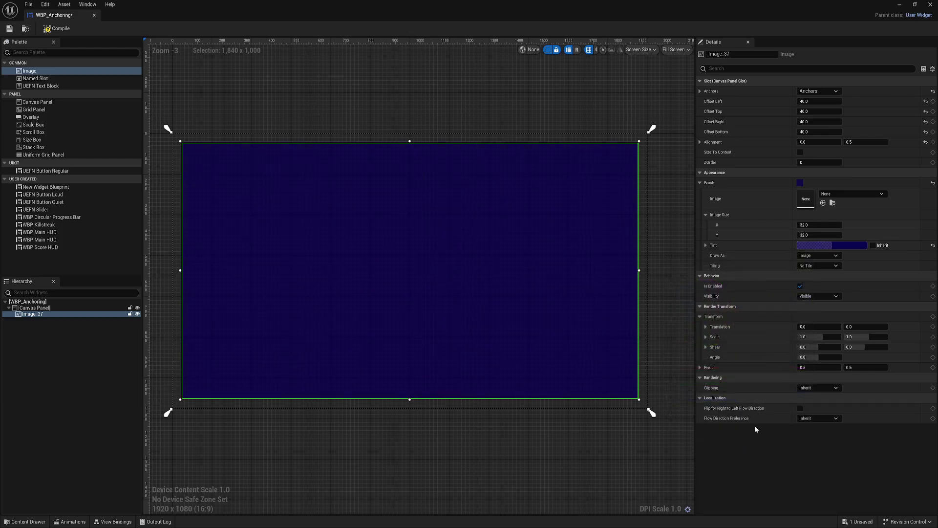
Step: Draw the image as a Rounded Box with the rounding type set to Fixed Radius
click(818, 256)
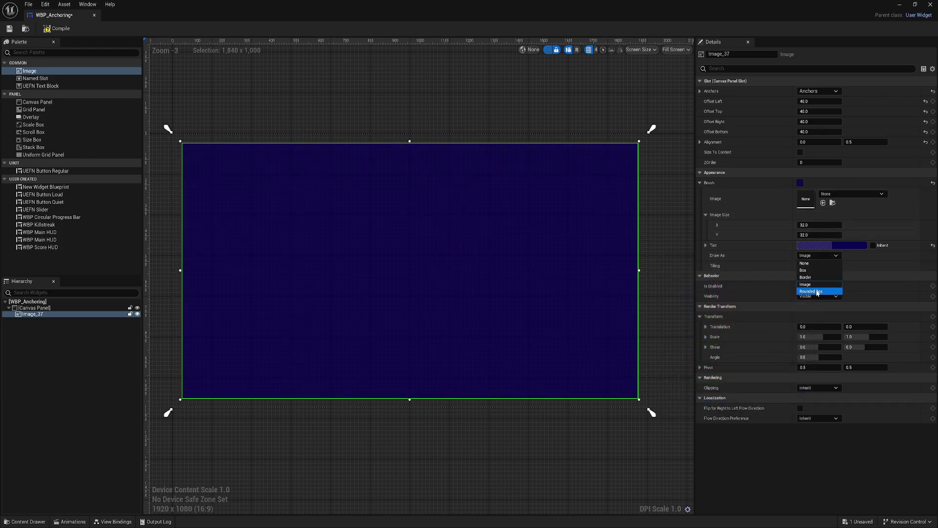
click(819, 292)
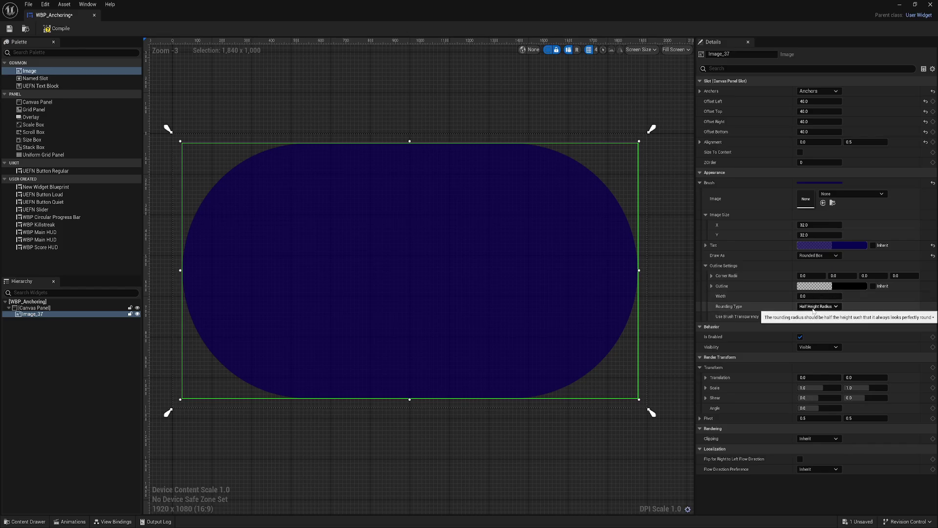
click(816, 306)
click(810, 314)
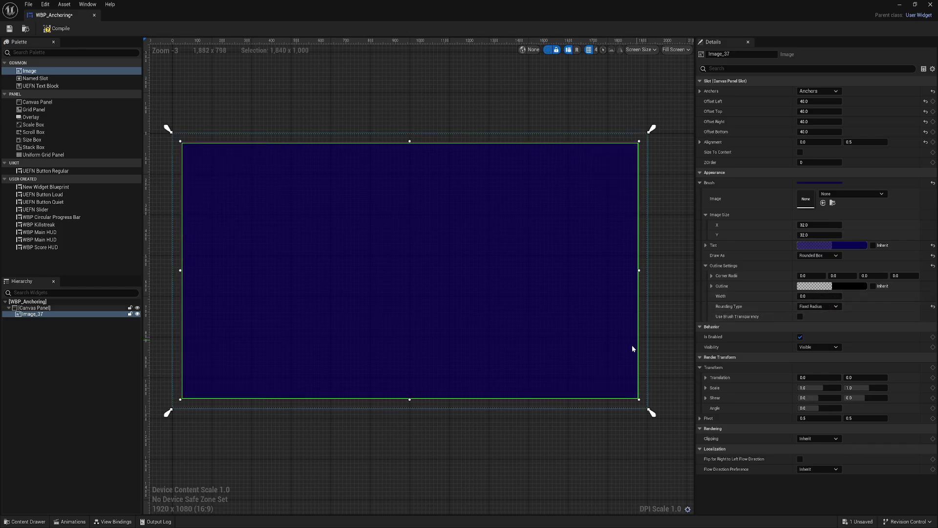
Step: Set the first three corner radii of the rounded box to 15
right_drag(632, 345, 609, 365)
scroll(607, 364, up, 4)
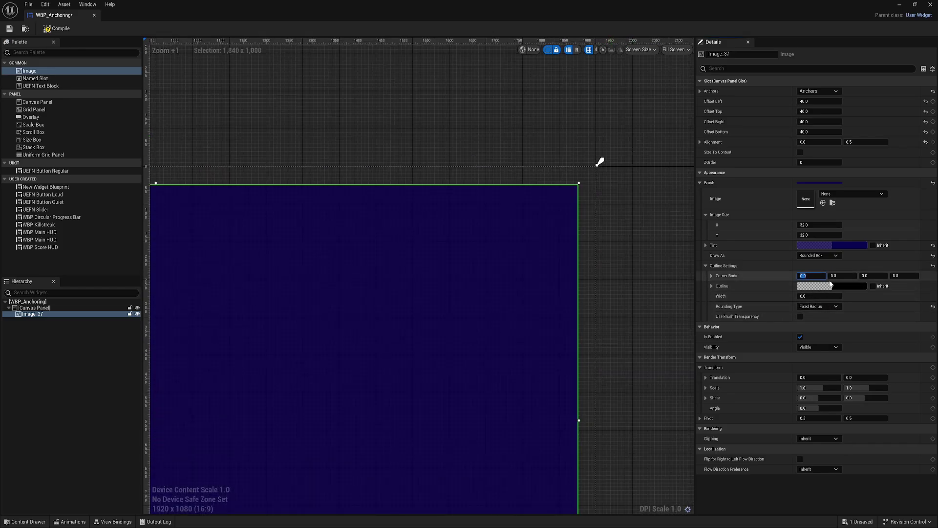
text(15)
key(Return)
click(848, 278)
text(15)
key(Return)
click(881, 279)
text(15)
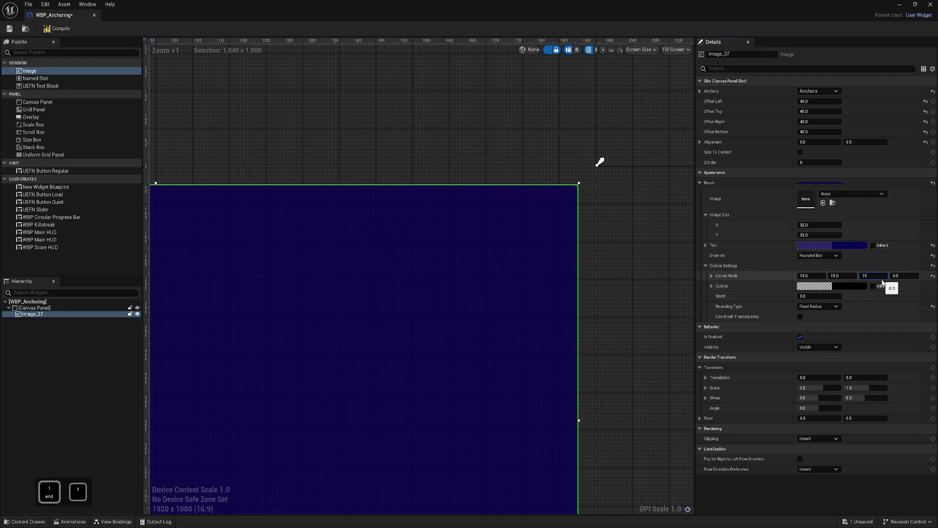
Step: Set all four corner radii of the rounded box to 25
click(814, 277)
text(25)
click(842, 277)
text(25)
click(877, 279)
text(25)
click(899, 278)
text(25)
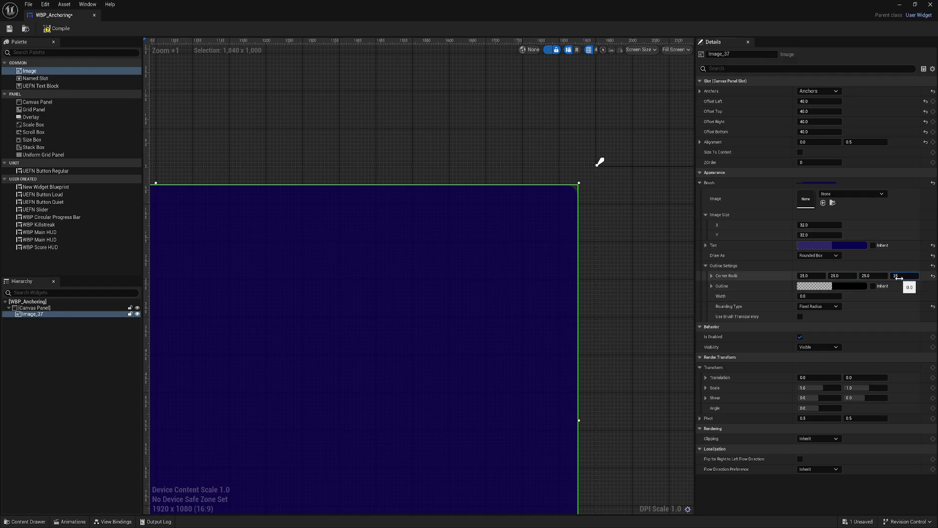
click(653, 226)
Step: Inspect the image's rounded corners and its margin to the canvas edges without a selection
click(528, 205)
right_drag(457, 162, 528, 108)
click(673, 253)
scroll(657, 255, down, 4)
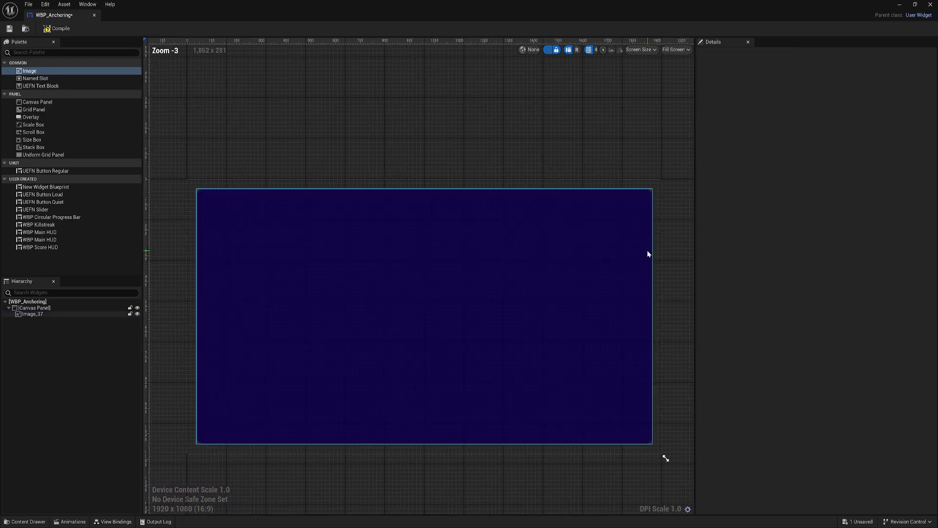
scroll(229, 162, up, 9)
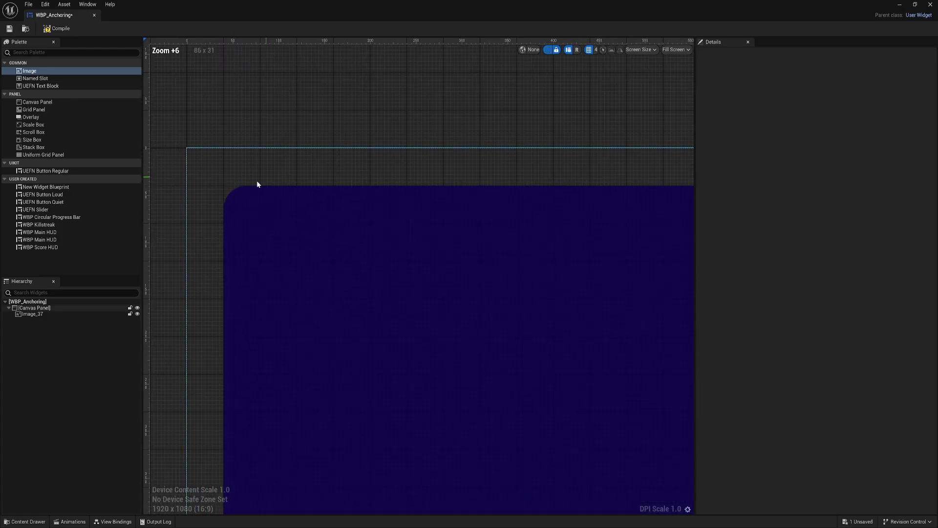
scroll(261, 165, down, 11)
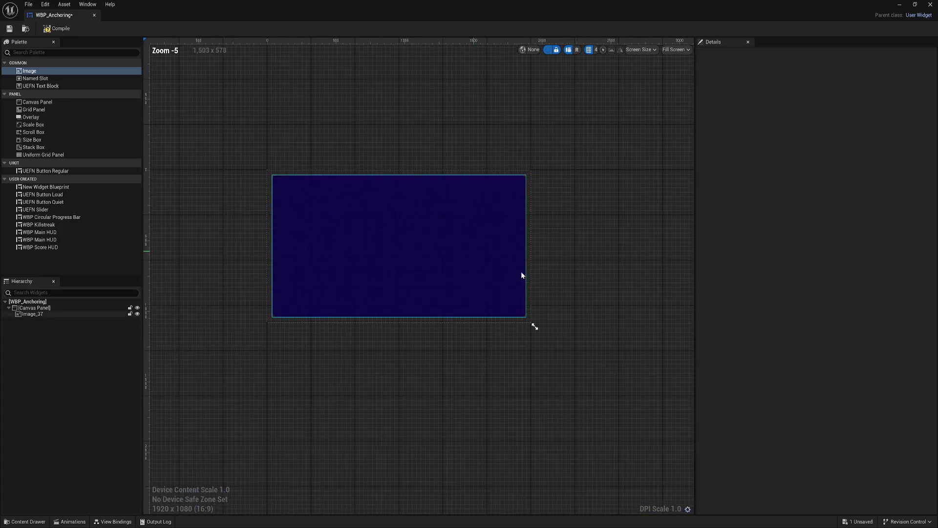
Step: Resize the preview screen to a portrait 720 x 1280 and inspect the stretched image's margins and rounded corners
right_drag(545, 322, 556, 285)
drag(546, 289, 379, 314)
scroll(362, 308, up, 6)
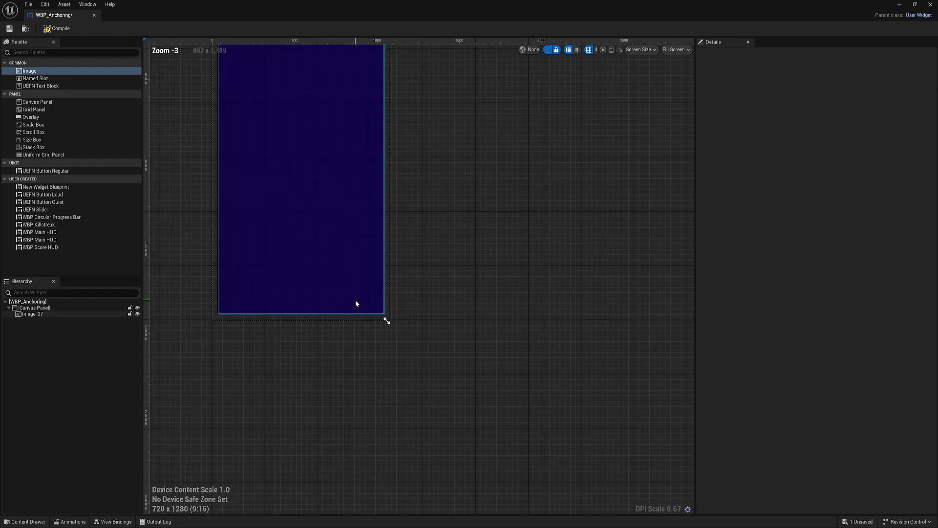
scroll(491, 293, down, 2)
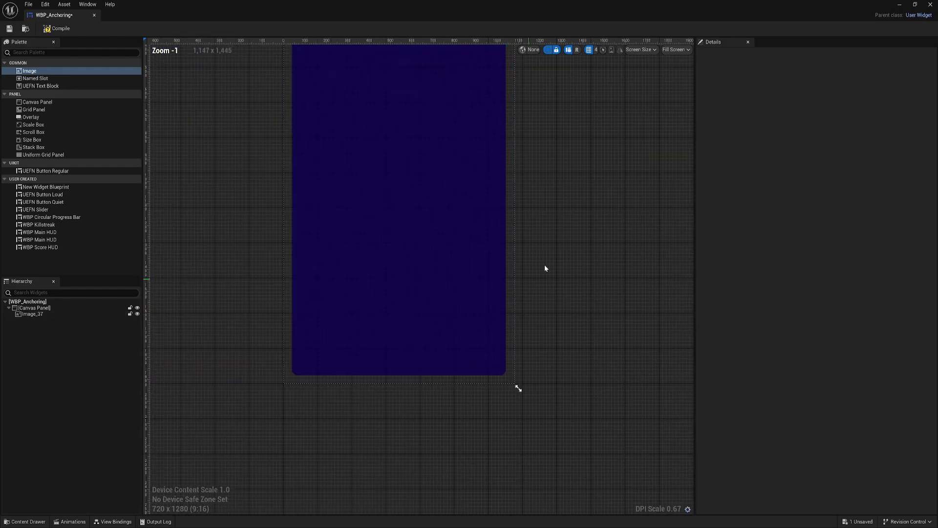
right_drag(544, 265, 550, 423)
scroll(511, 152, up, 5)
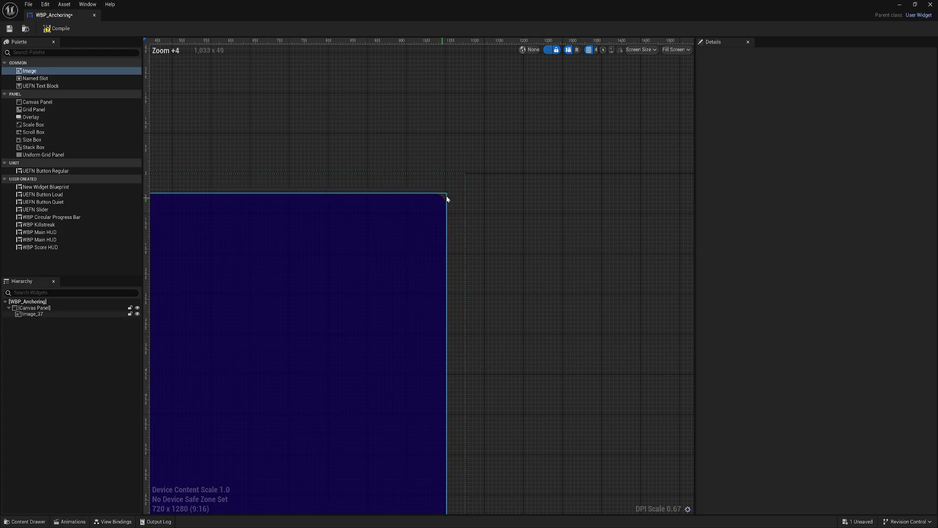
scroll(497, 217, down, 5)
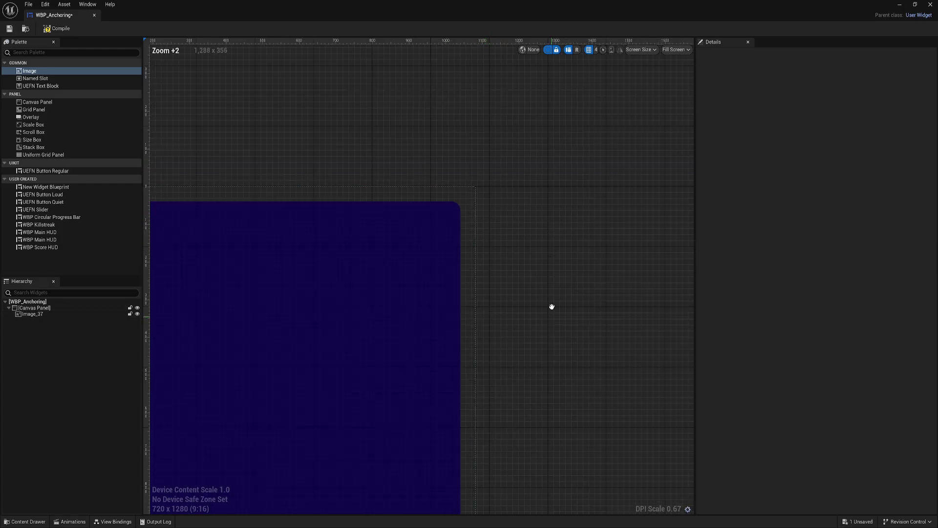
right_drag(628, 203, 486, 161)
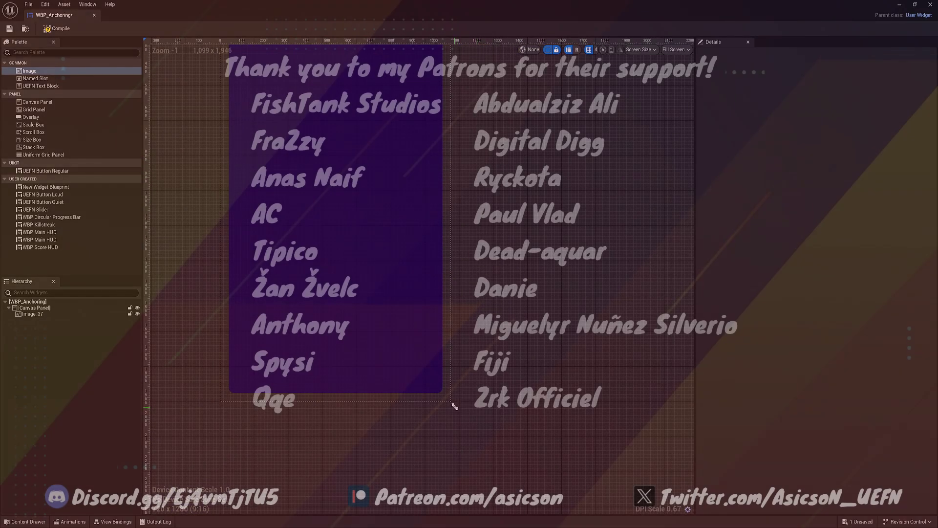